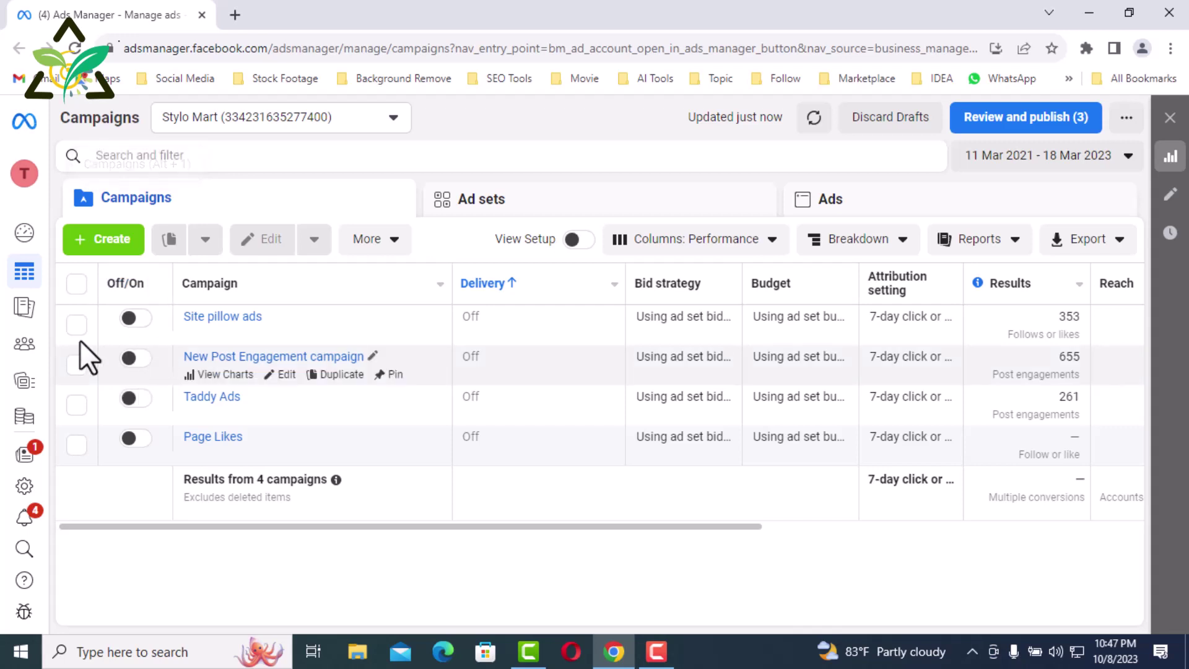
Step: Go to the Audiences page from the expanded left navigation sidebar
{"action": "mouse_move", "coordinate": [27, 344]}
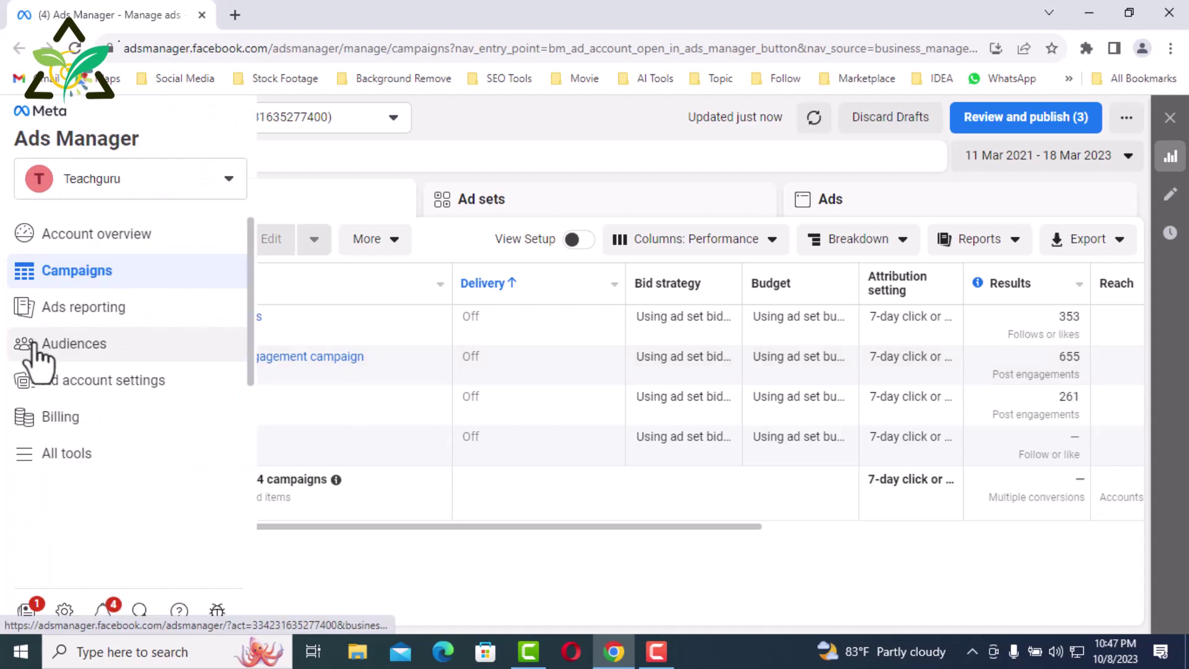
{"action": "left_click", "coordinate": [93, 340]}
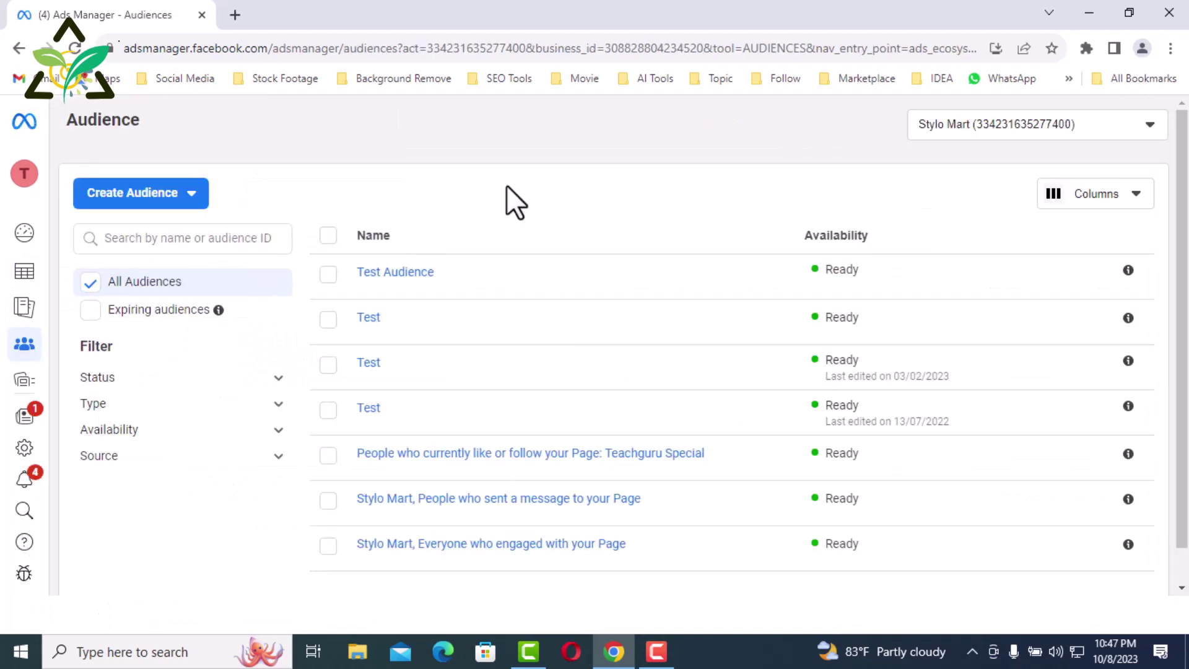
Step: Start a new custom audience using Facebook Page as the source
{"action": "left_click", "coordinate": [184, 203]}
{"action": "mouse_move", "coordinate": [156, 243]}
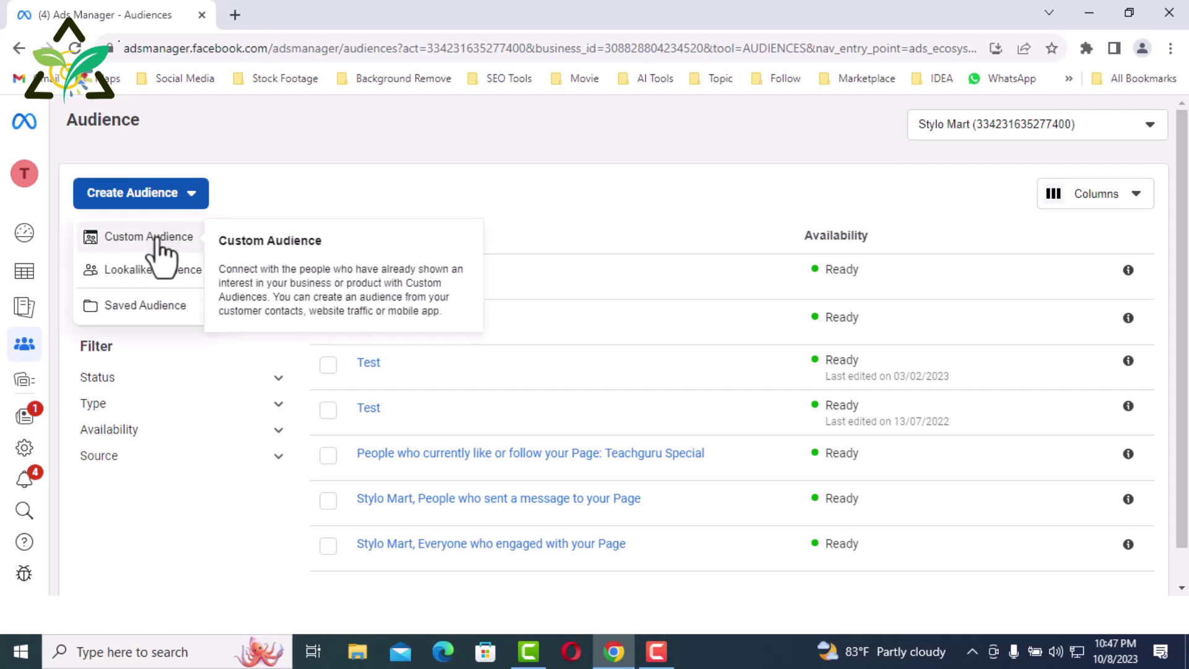
{"action": "left_click", "coordinate": [156, 242]}
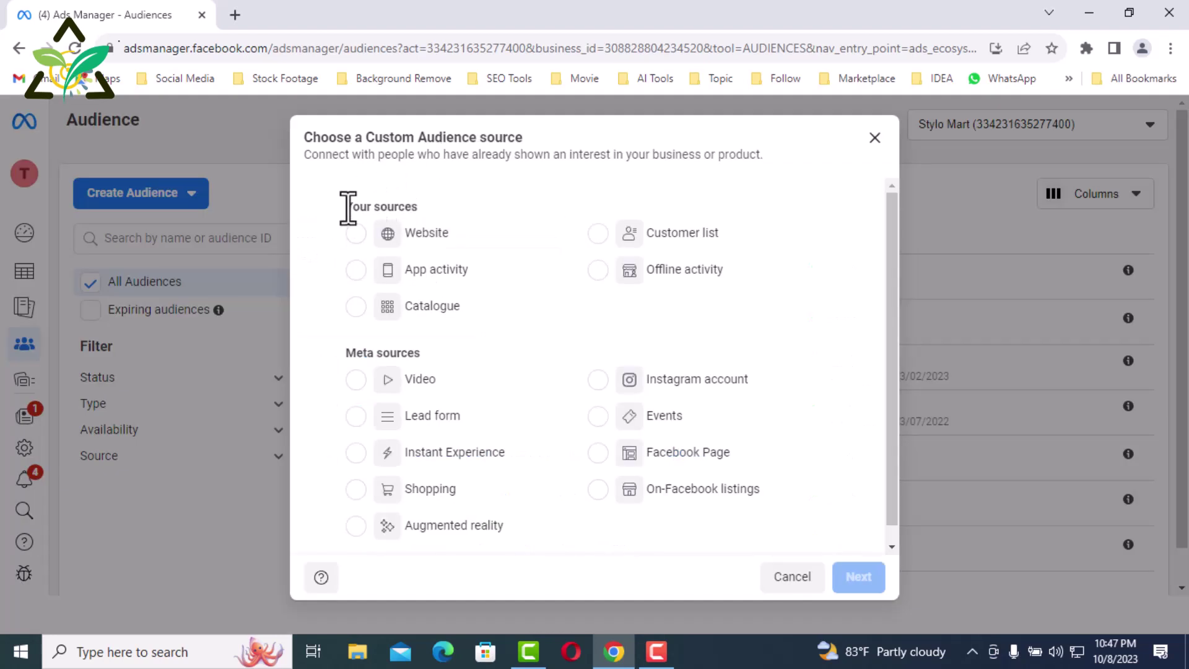
{"action": "left_click_drag", "start_coordinate": [344, 207], "coordinate": [414, 206]}
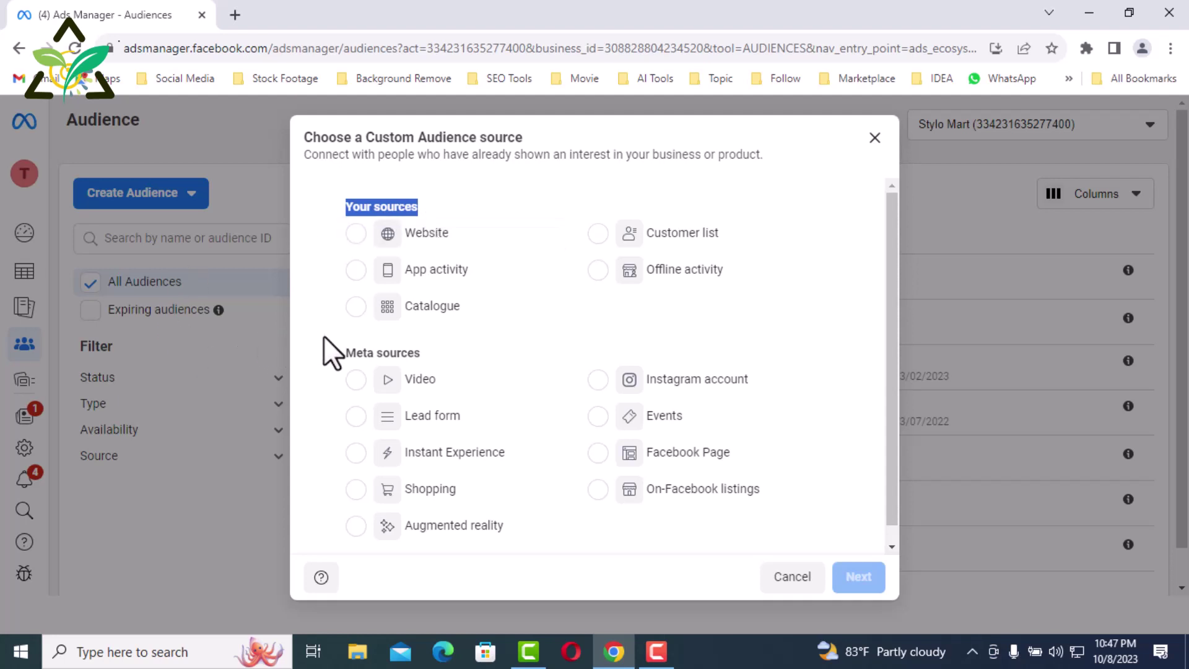
{"action": "left_click_drag", "start_coordinate": [340, 352], "coordinate": [409, 351]}
{"action": "scroll", "coordinate": [511, 337], "scroll_direction": "down", "scroll_amount": 1}
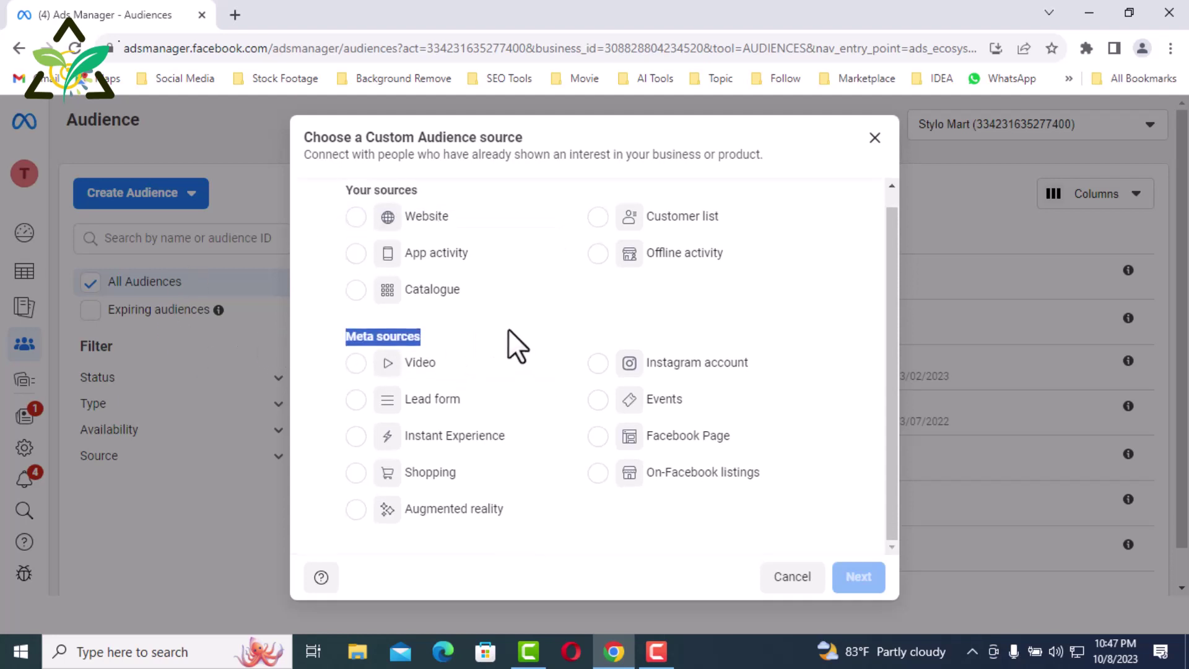
{"action": "left_click", "coordinate": [533, 322]}
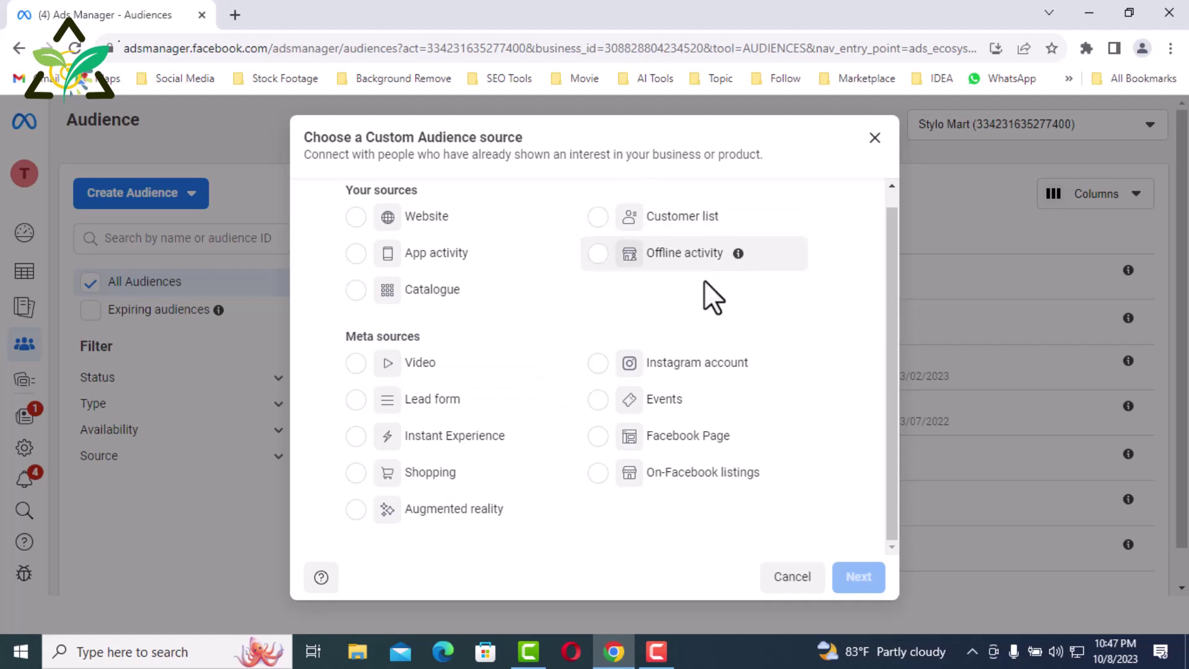
{"action": "left_click", "coordinate": [600, 437]}
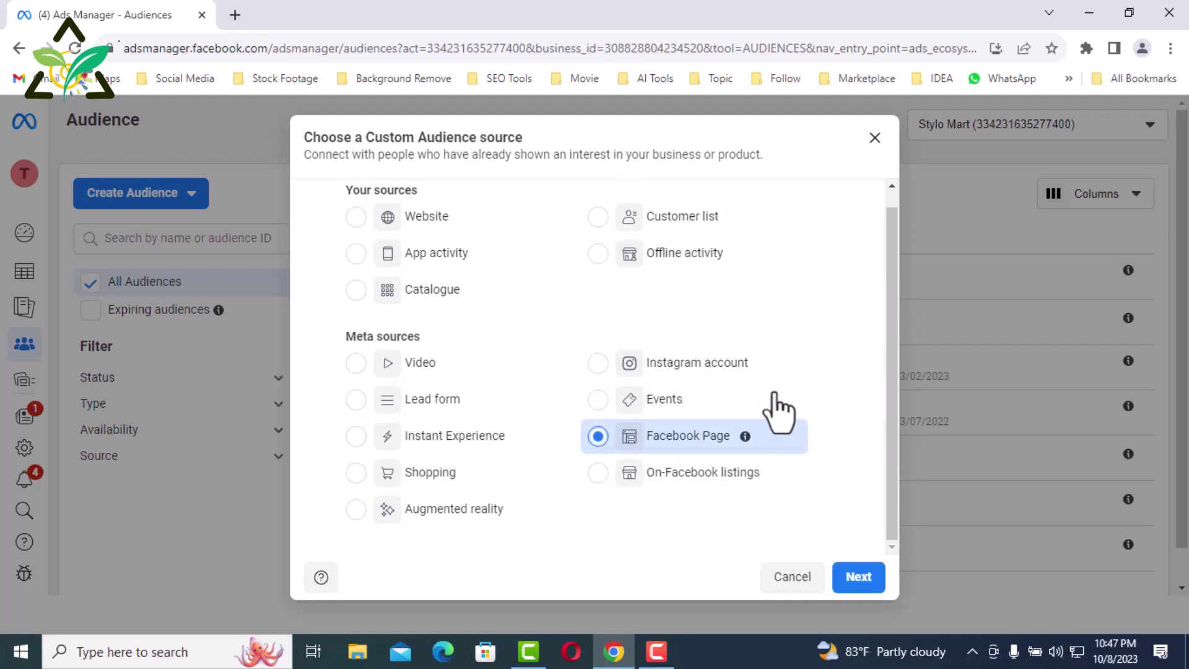
{"action": "left_click", "coordinate": [857, 566]}
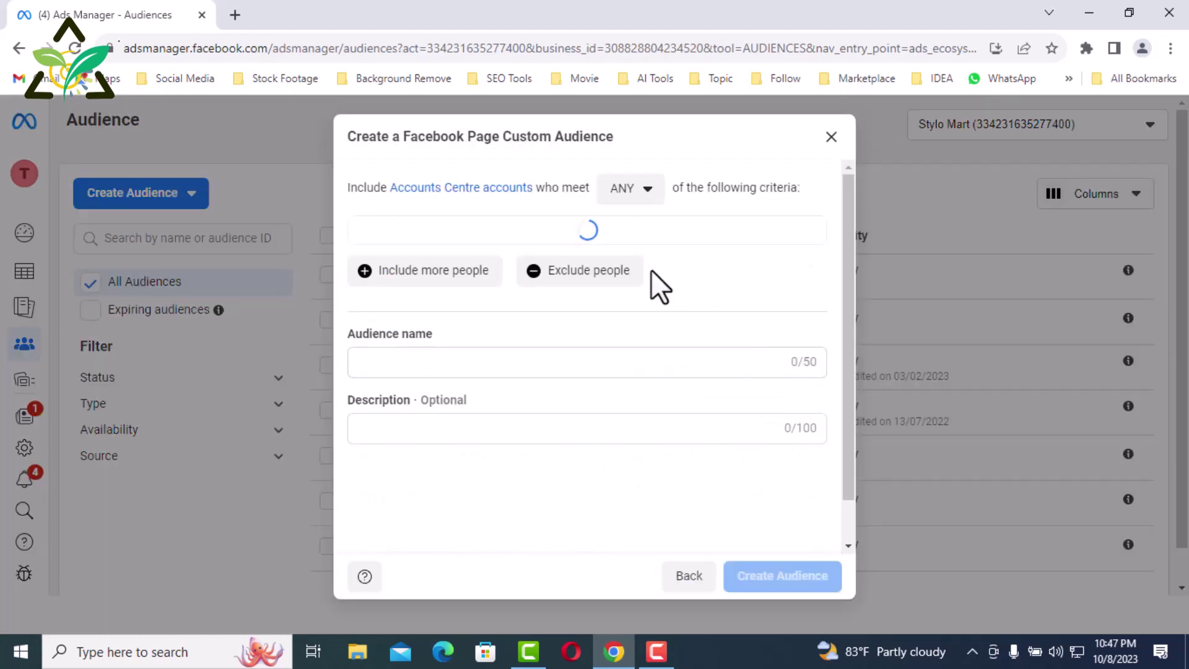
Step: Keep ANY matching and 'Everyone who engaged with your Page', with retention cut from 365 to 90 days
{"action": "left_click", "coordinate": [644, 193]}
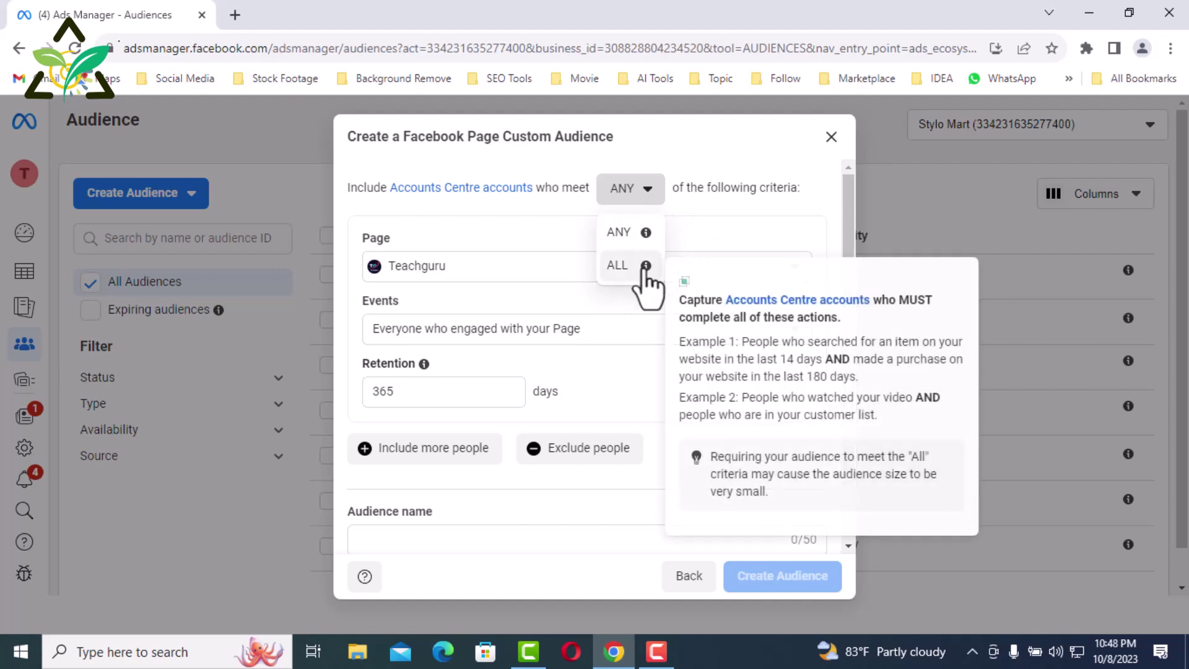
{"action": "left_click", "coordinate": [488, 291]}
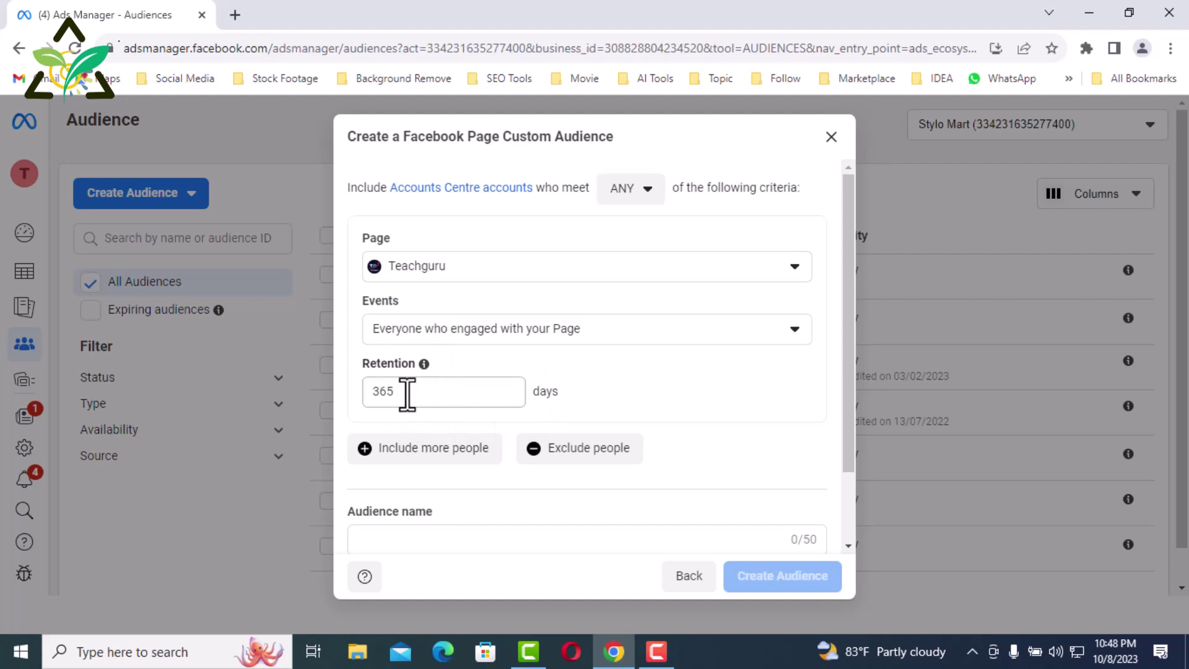
{"action": "left_click_drag", "start_coordinate": [406, 394], "coordinate": [338, 397]}
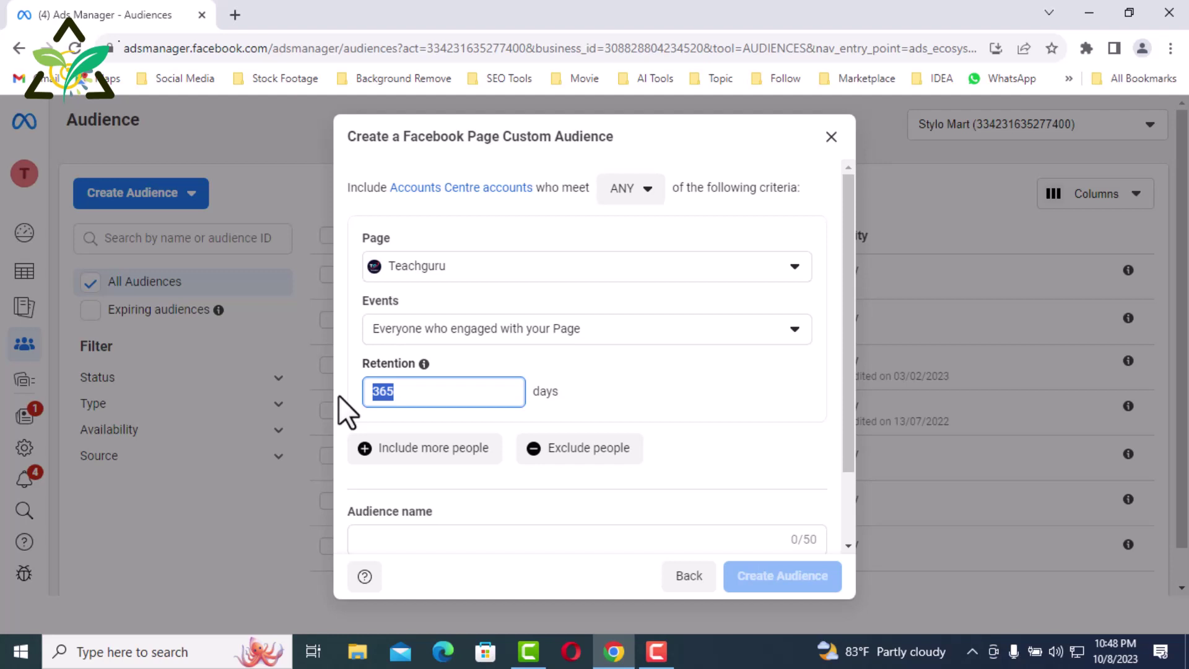
{"action": "type", "text": "3"}
{"action": "left_click", "coordinate": [582, 329]}
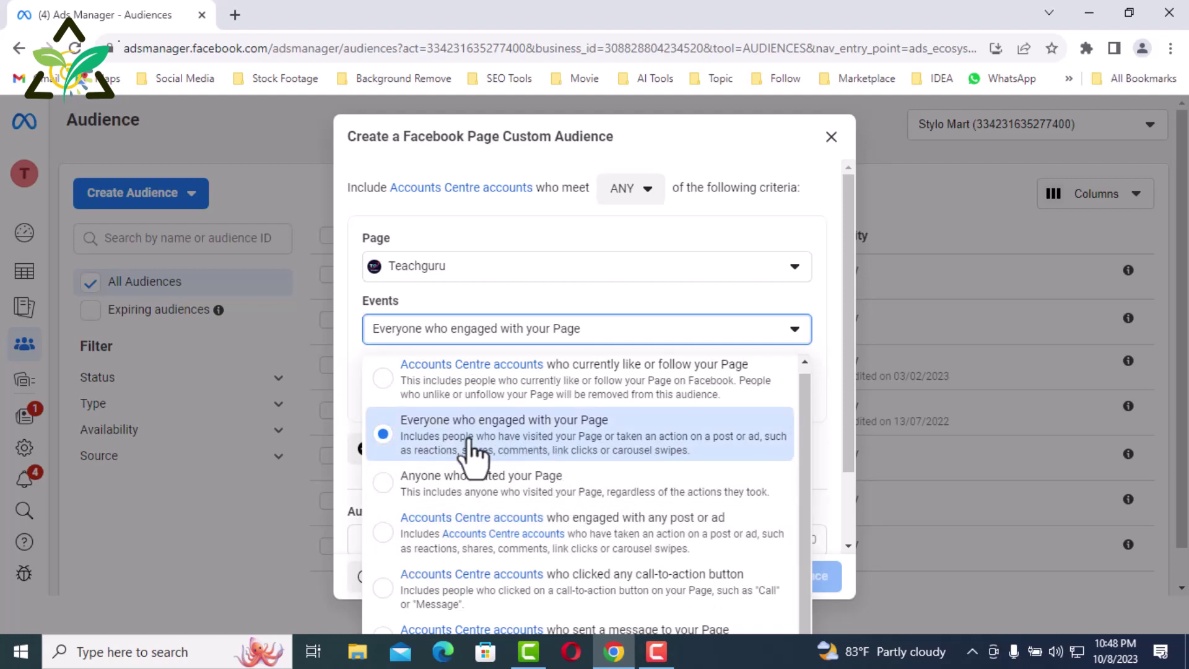
{"action": "left_click", "coordinate": [563, 451]}
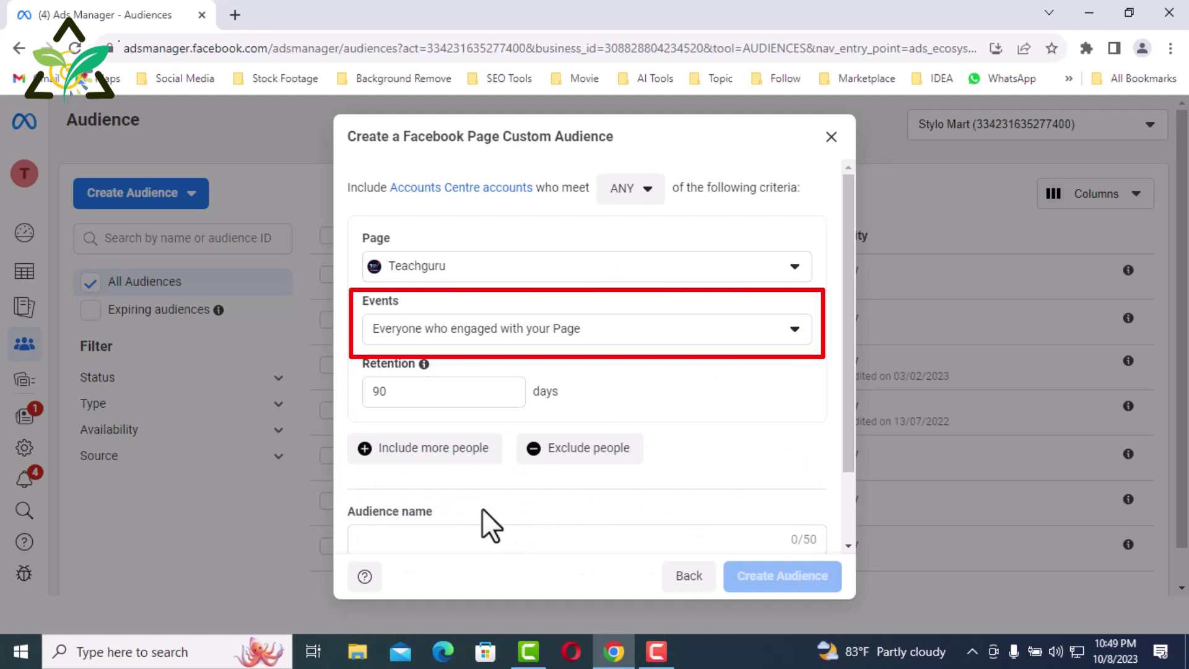
Step: Name the audience 'Engaged FB page 90 Days', describe it as 'Teachguru', and create it
{"action": "left_click", "coordinate": [479, 537]}
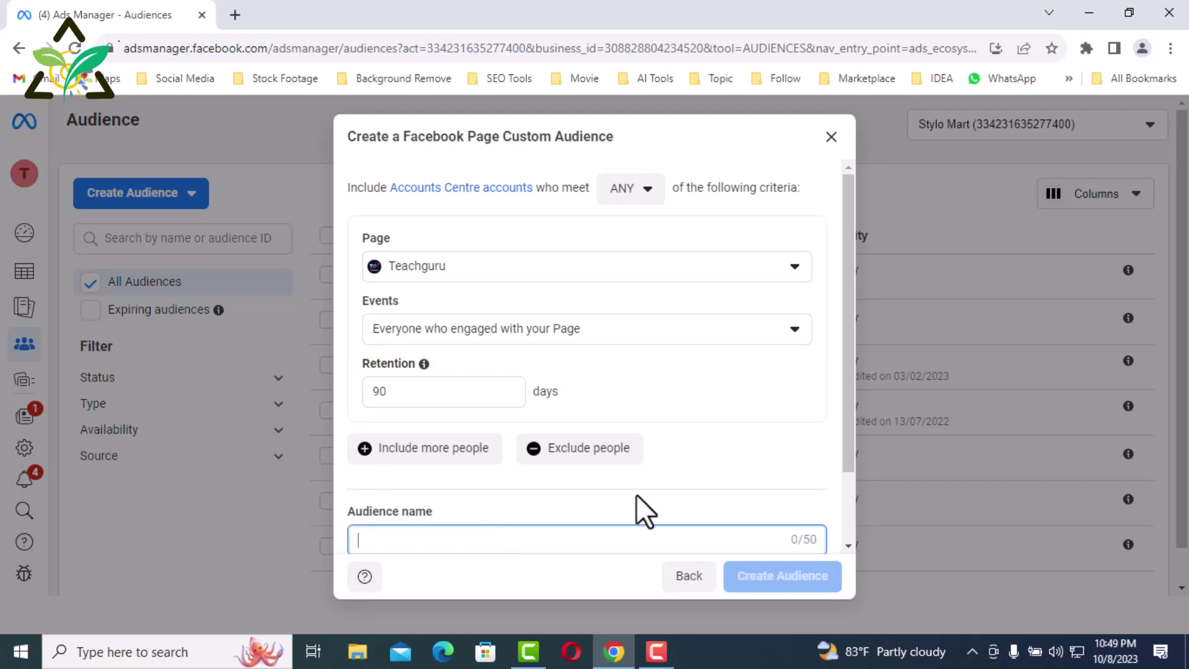
{"action": "left_click_drag", "start_coordinate": [849, 364], "coordinate": [838, 479]}
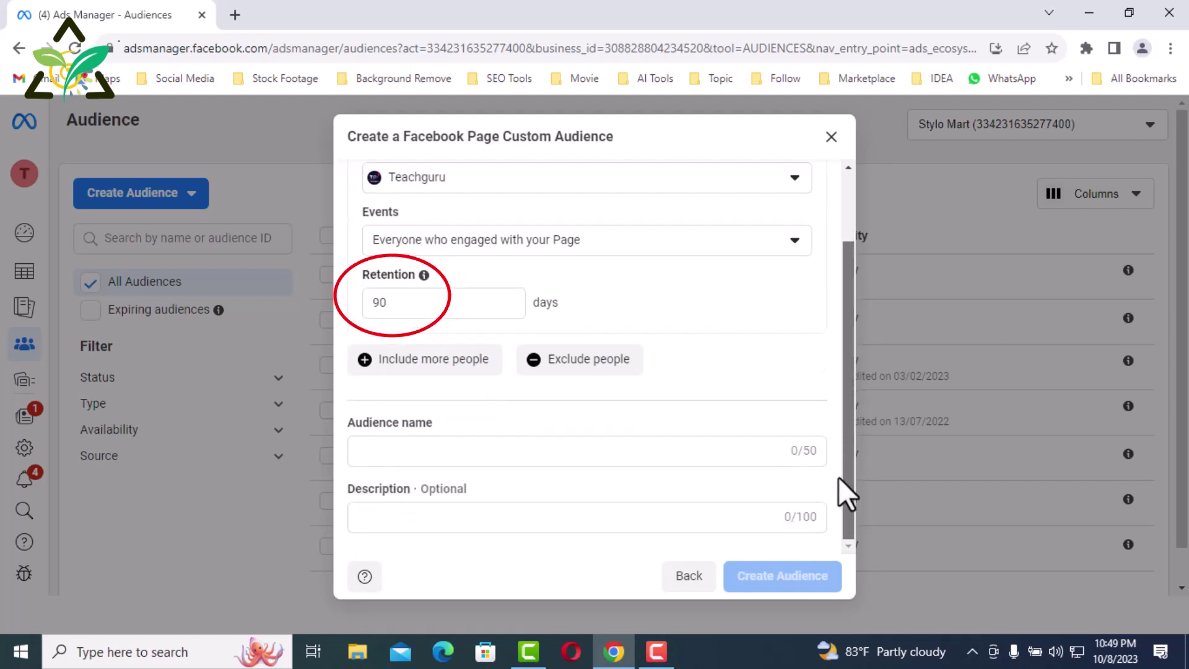
{"action": "left_click", "coordinate": [539, 451]}
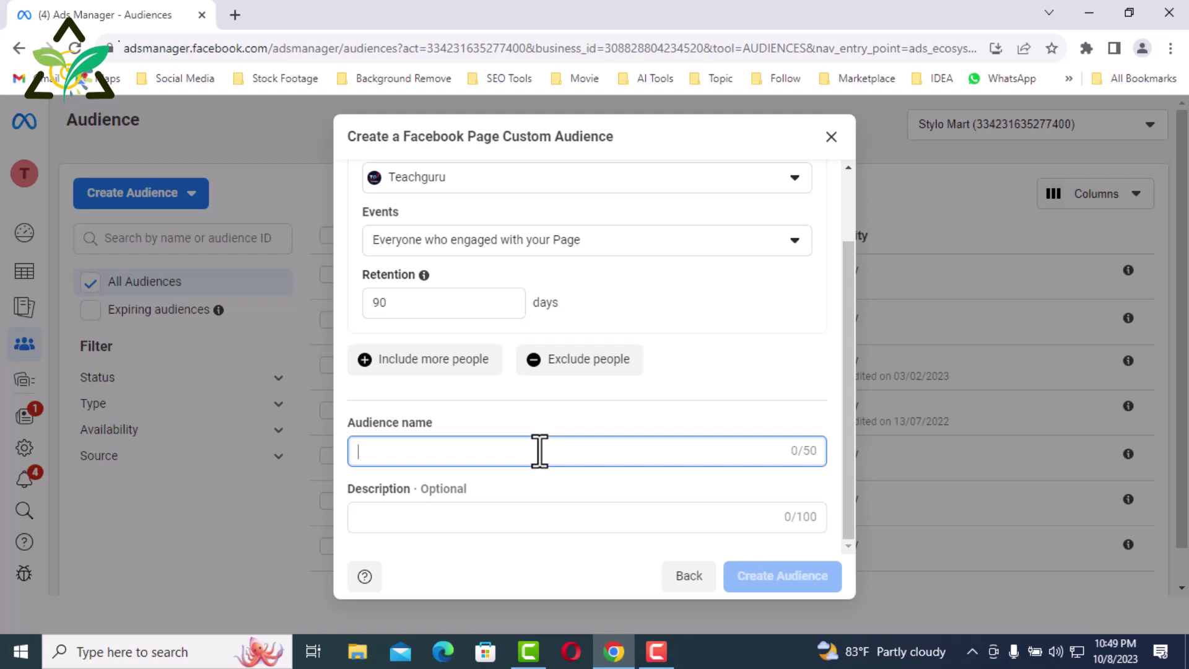
{"action": "type", "text": "En"}
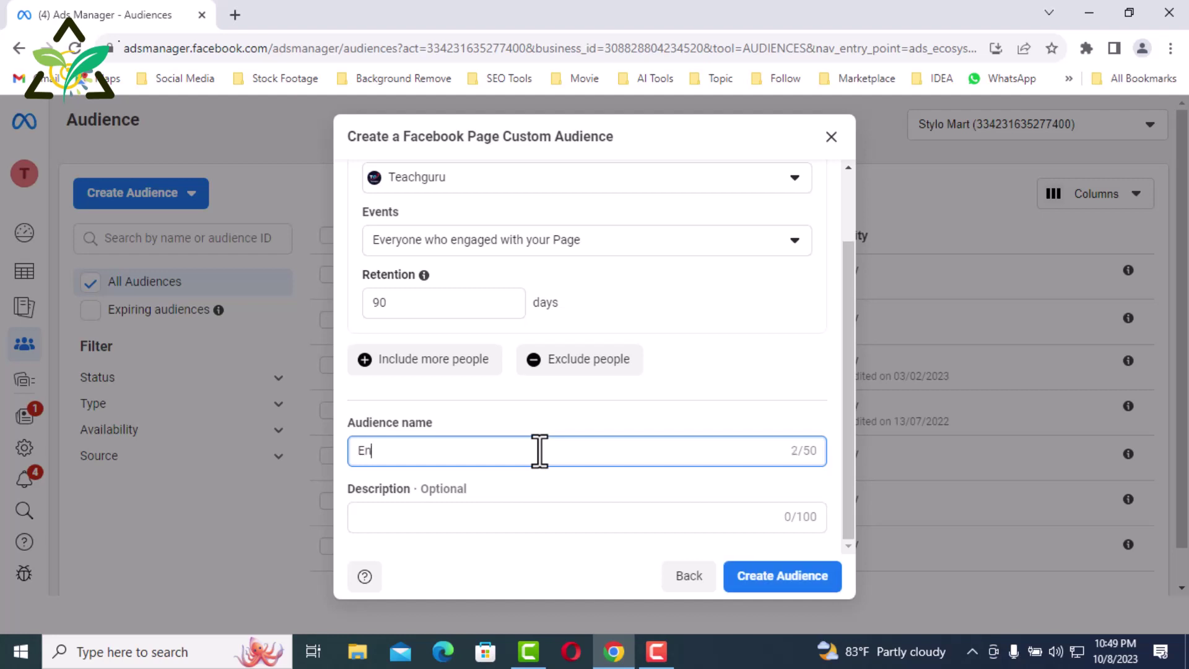
{"action": "type", "text": "gaged FB page 90 Days"}
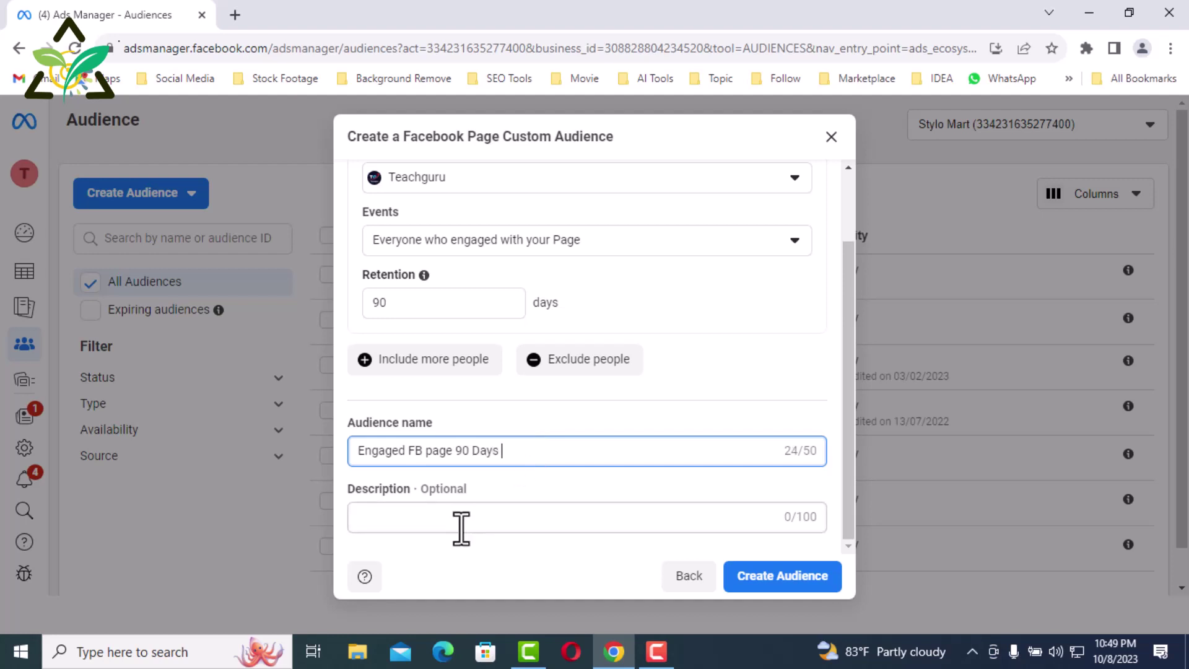
{"action": "left_click", "coordinate": [469, 513]}
{"action": "type", "text": "Teachguru"}
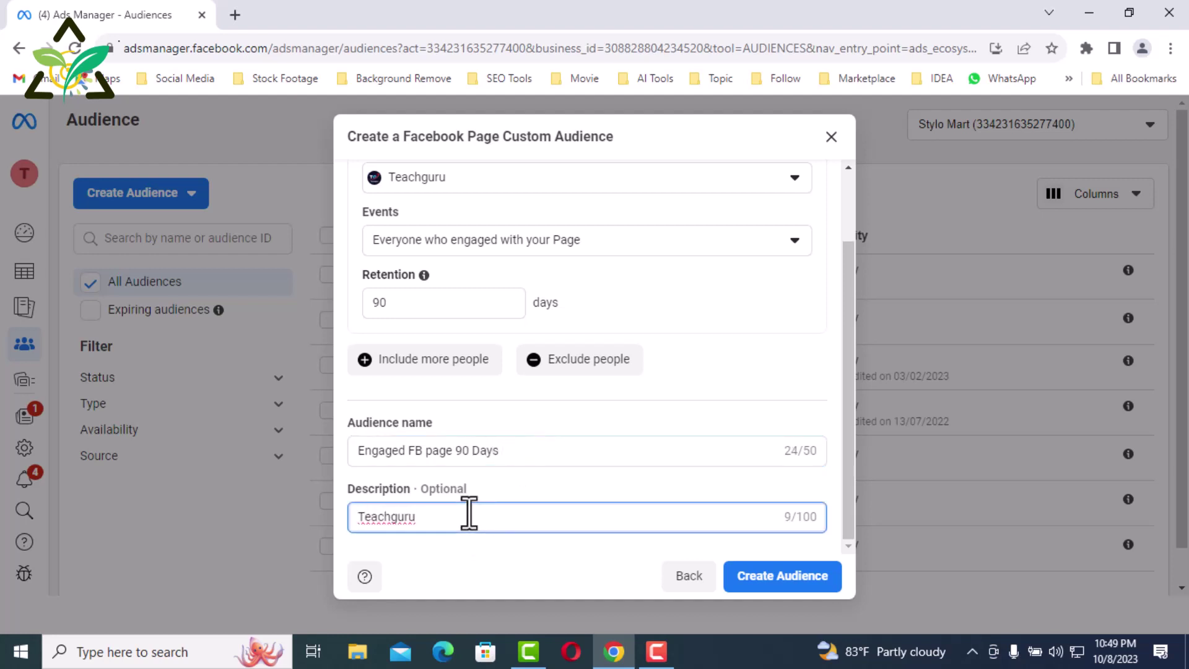
{"action": "left_click", "coordinate": [768, 577]}
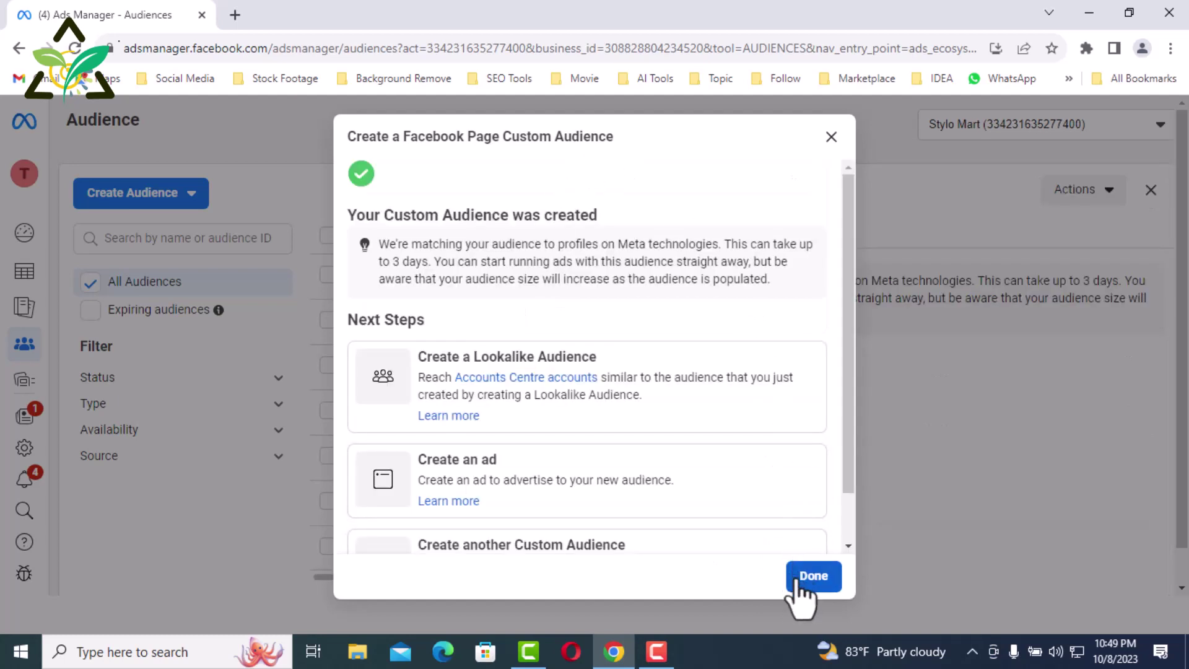
Step: Dismiss the creation confirmation and close the audience summary panel
{"action": "left_click", "coordinate": [811, 576]}
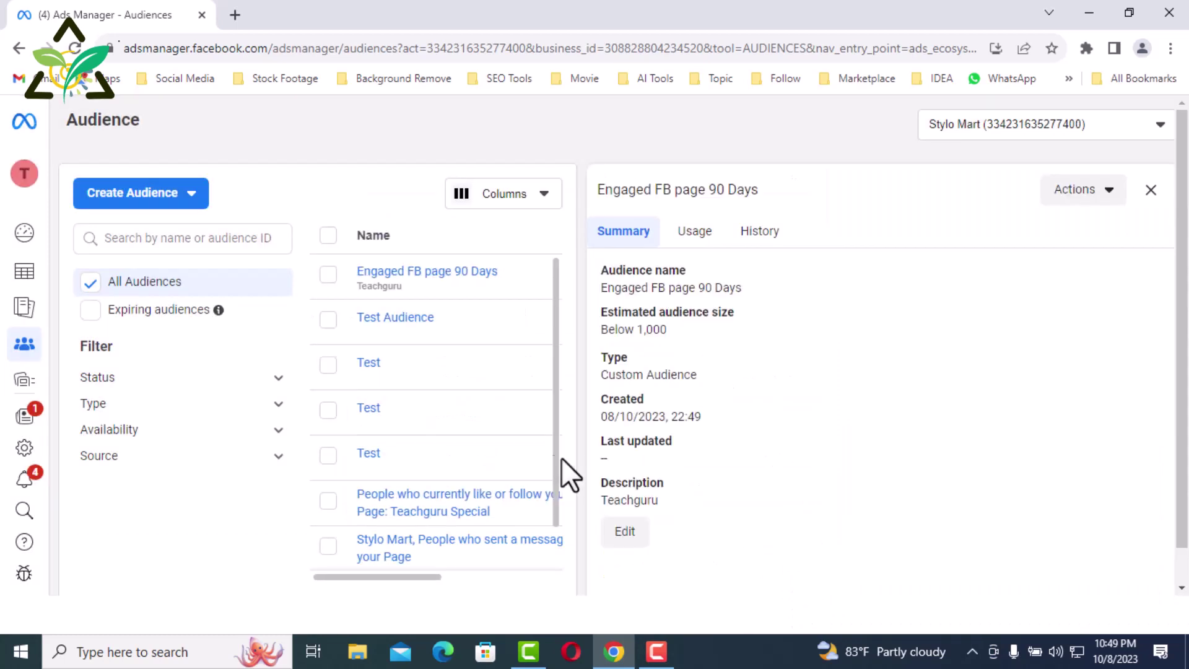
{"action": "left_click", "coordinate": [1151, 189]}
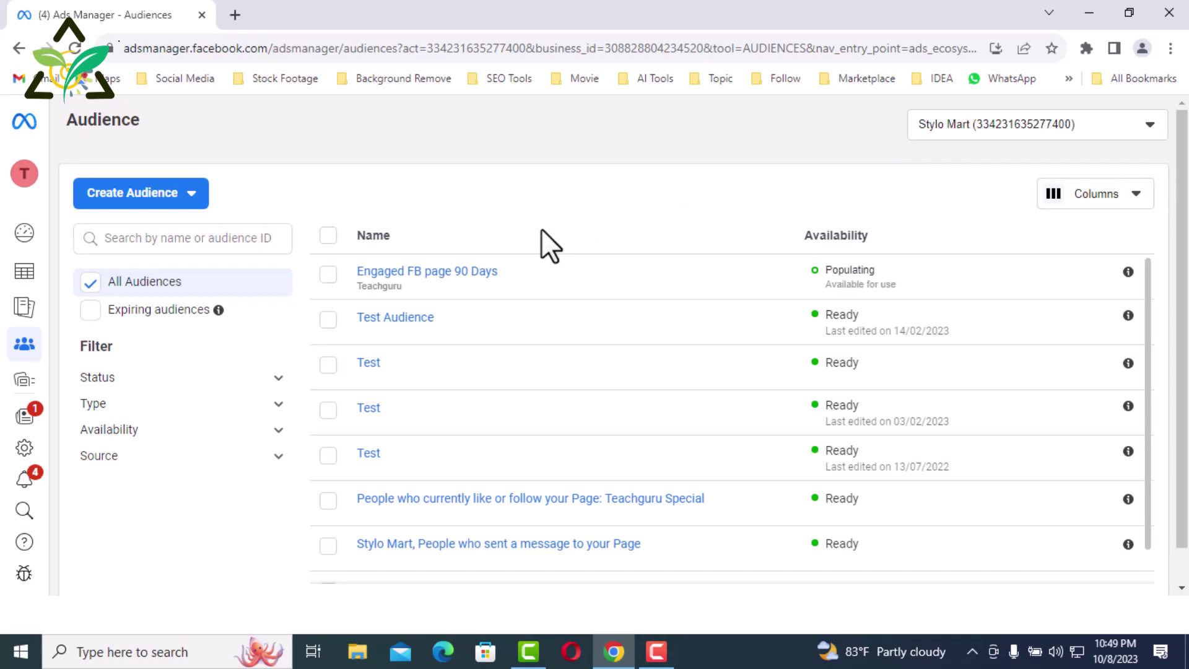
Step: Start another custom audience with Facebook Page as the source
{"action": "left_click", "coordinate": [184, 201]}
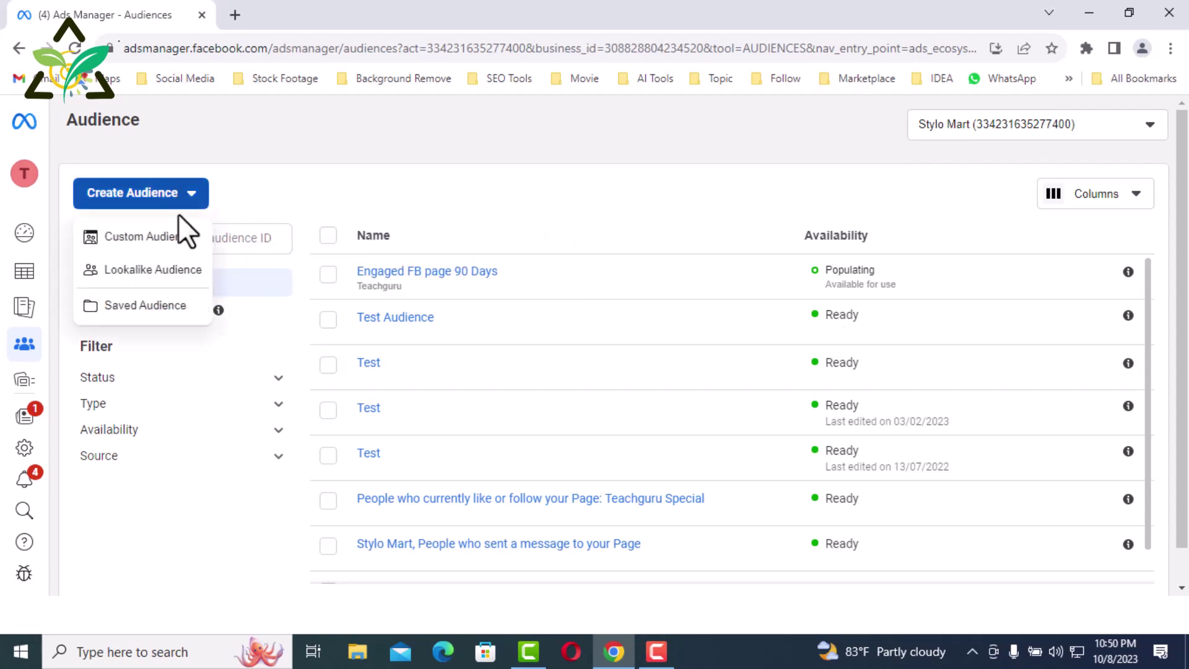
{"action": "left_click", "coordinate": [153, 243]}
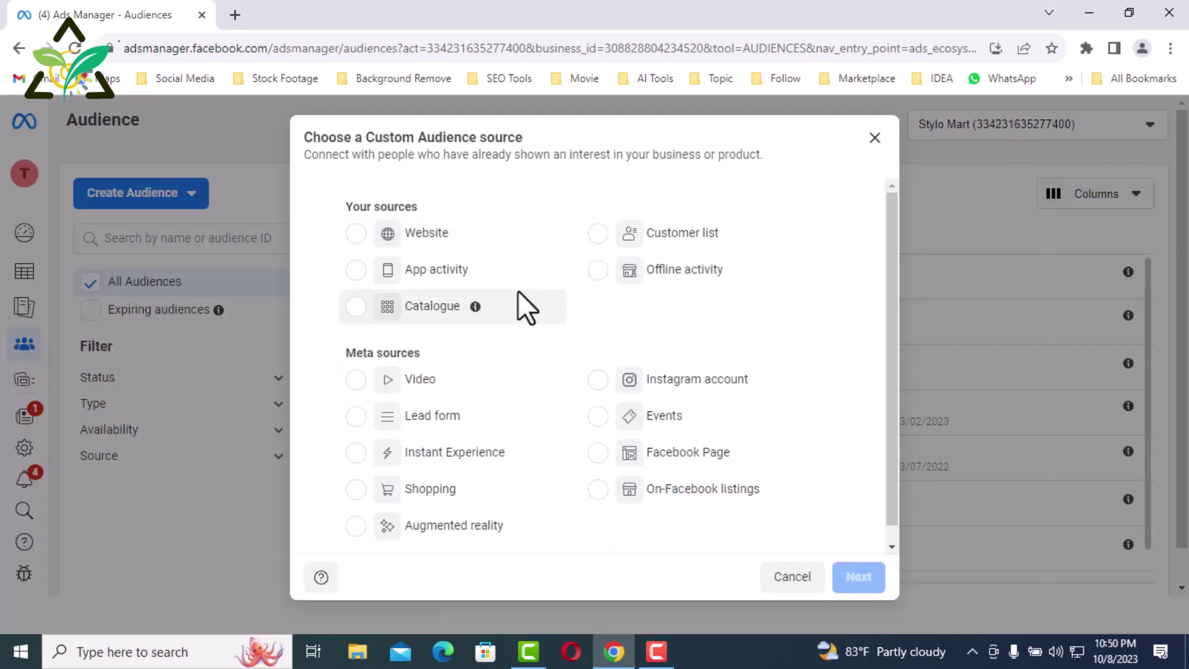
{"action": "left_click", "coordinate": [657, 460]}
{"action": "left_click", "coordinate": [860, 577]}
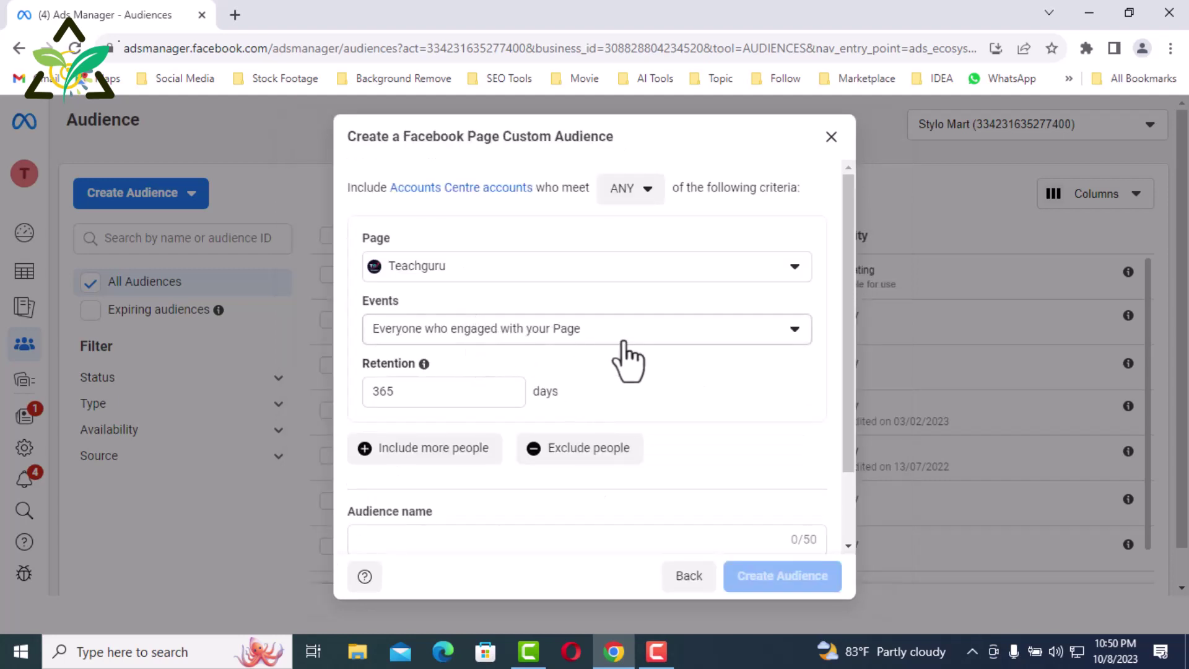
Step: Target anyone who visited the Page, 90-day retention, named 'Anyone Visited FB Page 90 Days'
{"action": "left_click", "coordinate": [618, 338]}
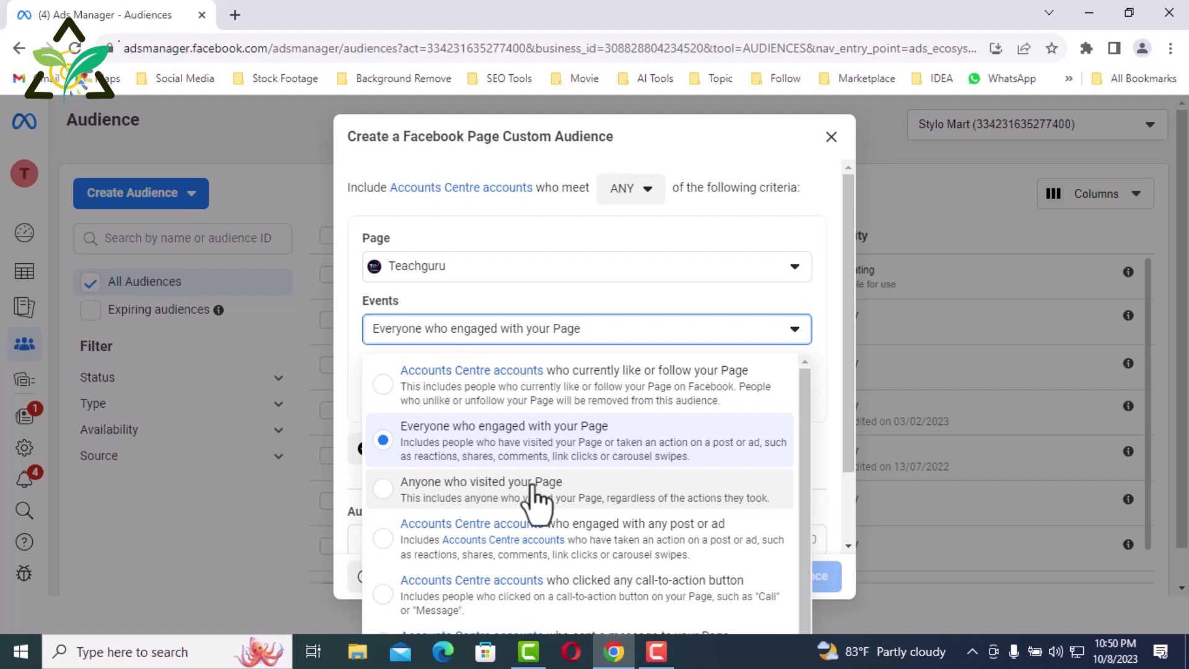
{"action": "left_click", "coordinate": [574, 496]}
{"action": "left_click", "coordinate": [400, 392]}
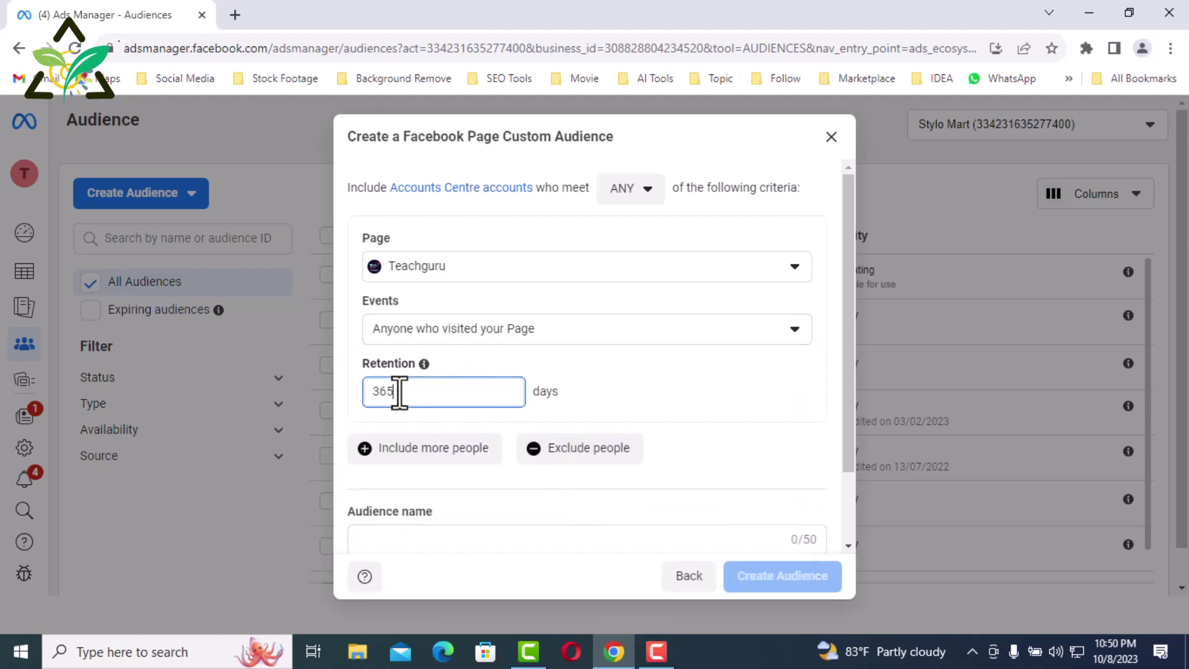
{"action": "double_click", "coordinate": [400, 392]}
{"action": "type", "text": "90"}
{"action": "scroll", "coordinate": [616, 417], "scroll_direction": "down", "scroll_amount": 2}
{"action": "left_click", "coordinate": [537, 456]}
{"action": "type", "text": "Anyone"}
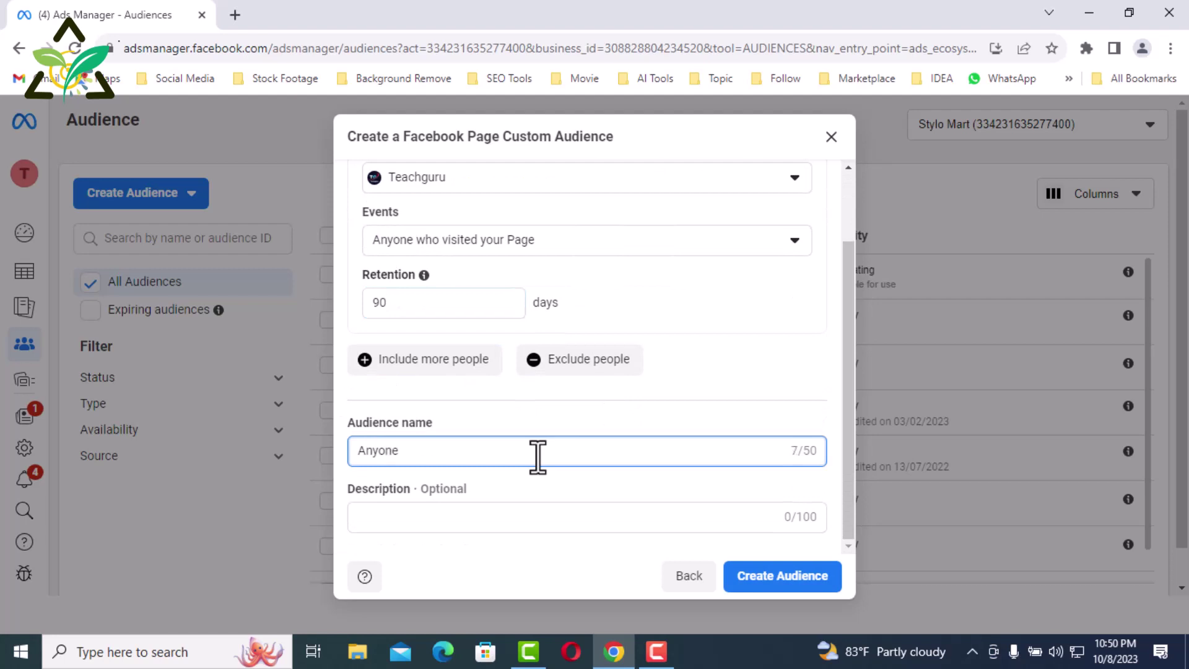
{"action": "type", "text": " Visited FB Page 90 Days"}
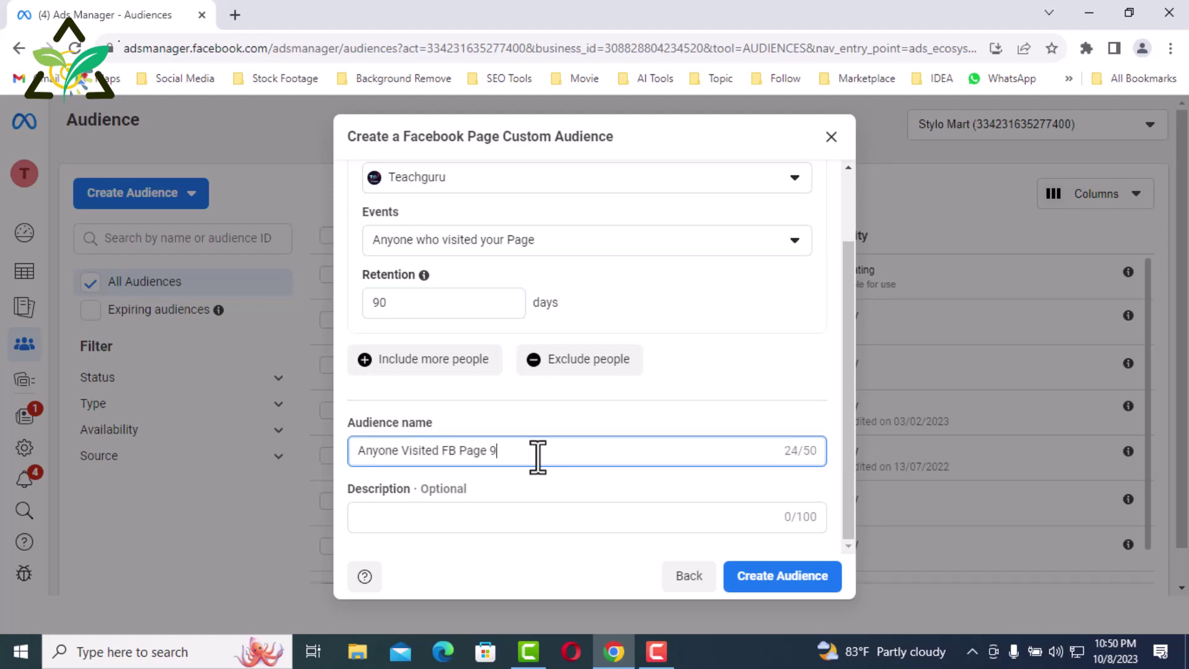
Step: Create the 'Anyone Visited FB Page 90 Days' audience and close its confirmation and details
{"action": "left_click", "coordinate": [737, 585]}
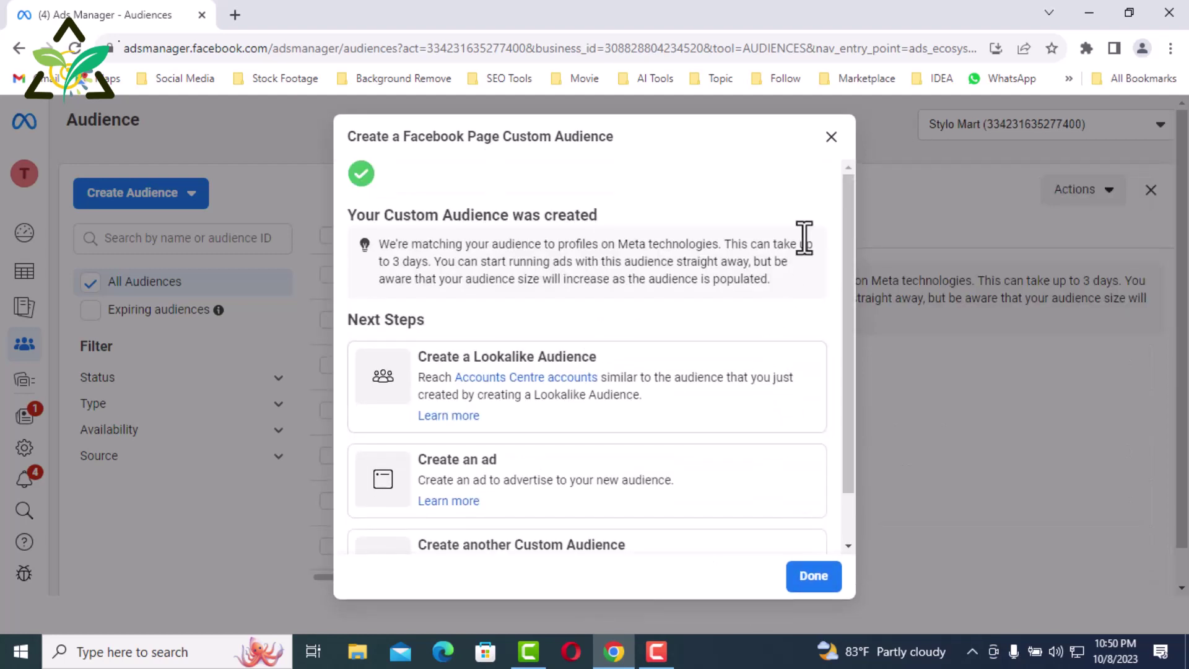
{"action": "left_click", "coordinate": [813, 575]}
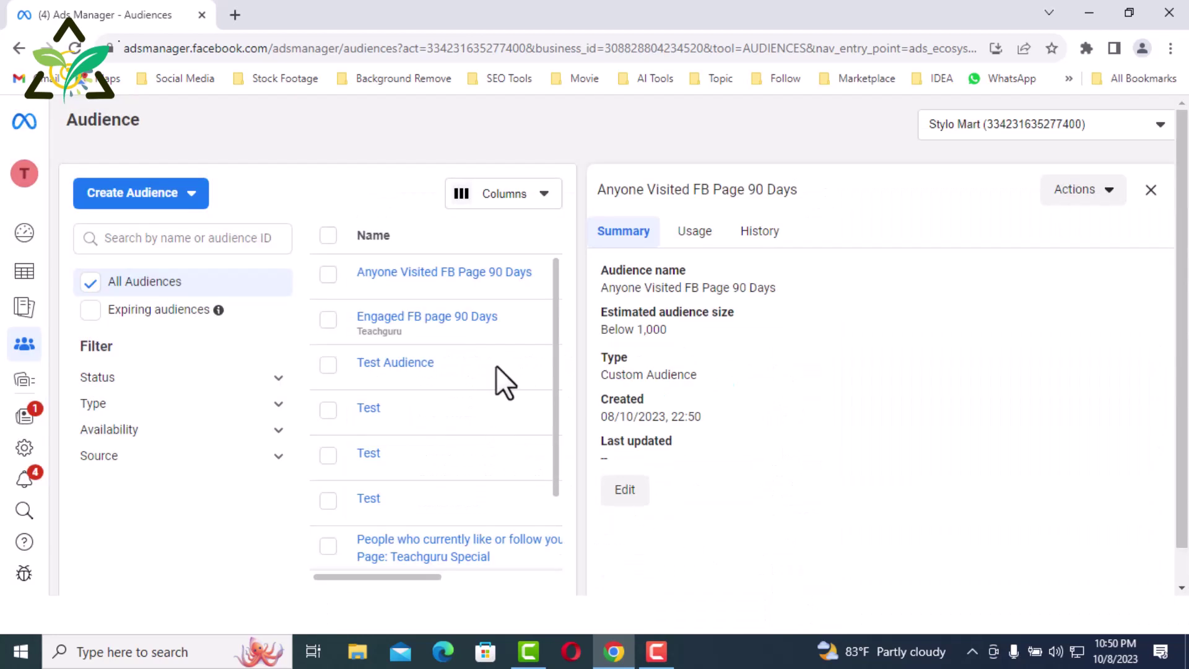
{"action": "left_click", "coordinate": [1151, 190]}
Step: Edit the new audience to add the description 'Teachguru' and save the update
{"action": "mouse_move", "coordinate": [371, 319]}
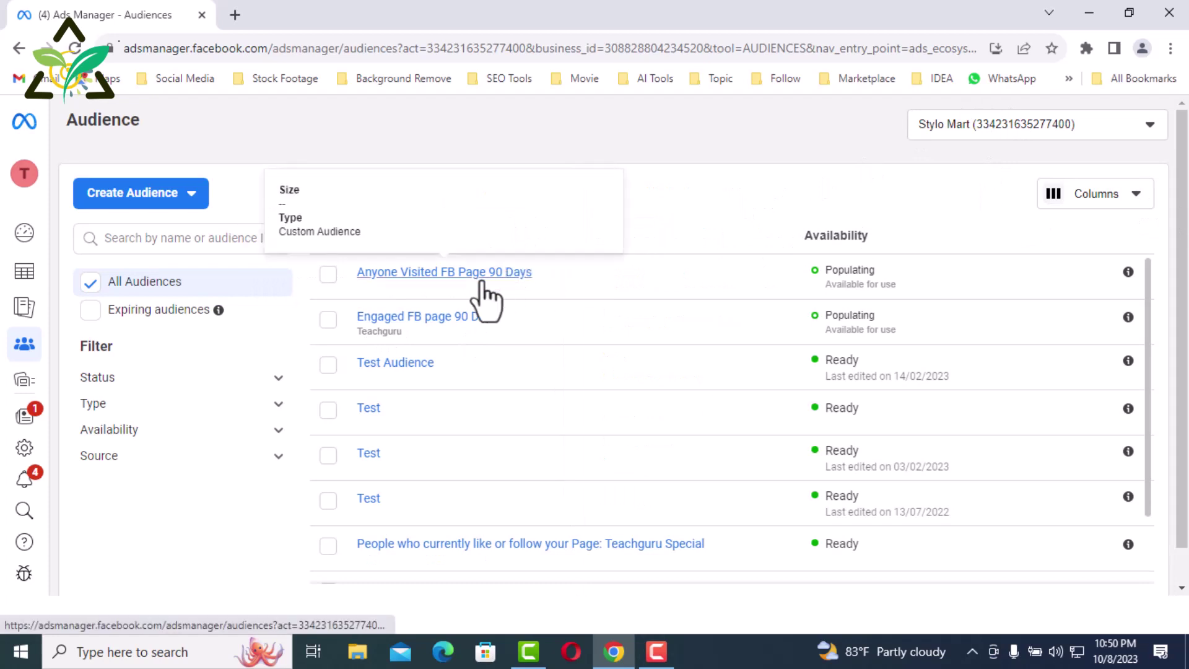
{"action": "left_click", "coordinate": [332, 279]}
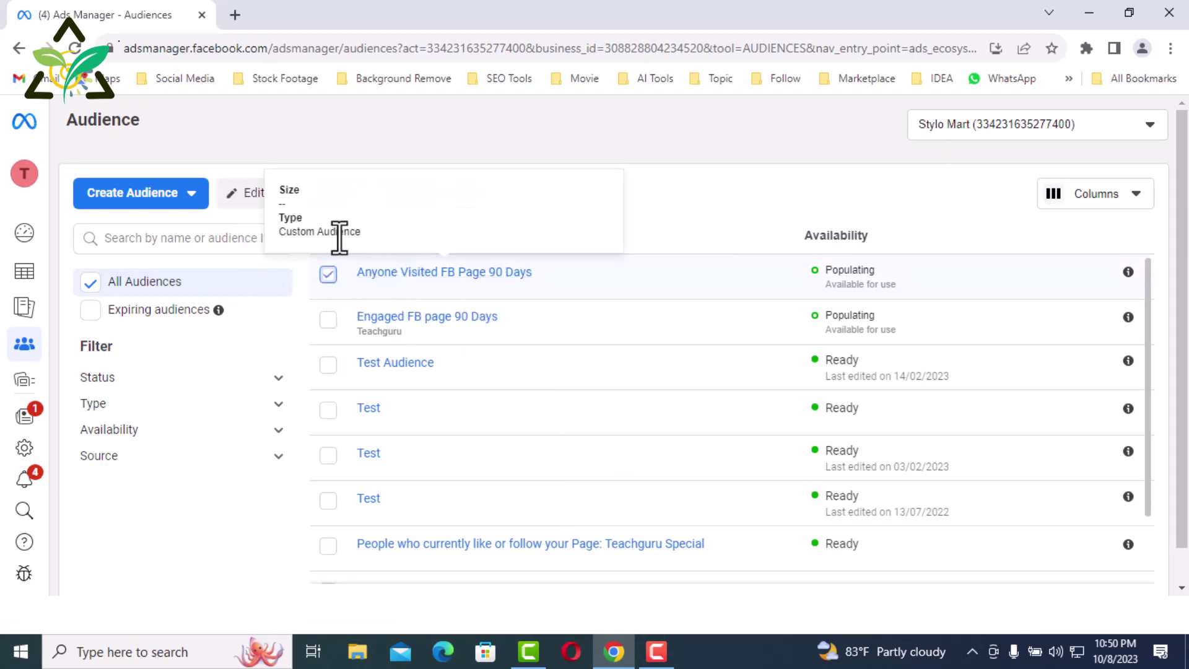
{"action": "left_click", "coordinate": [265, 202]}
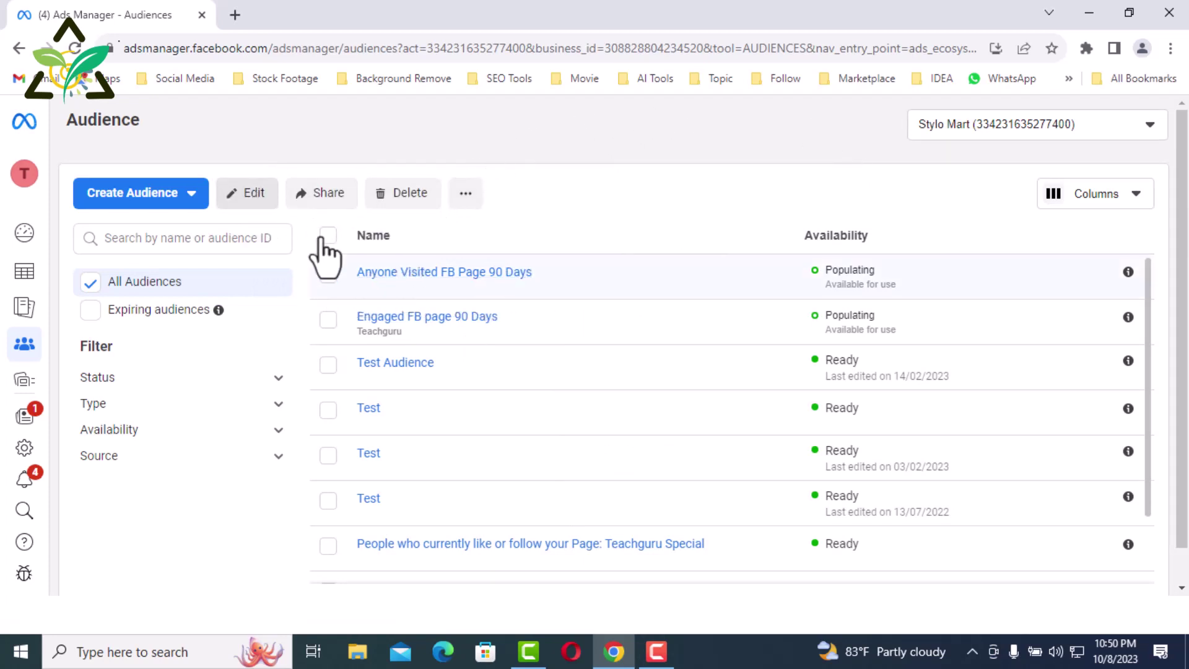
{"action": "scroll", "coordinate": [489, 433], "scroll_direction": "down", "scroll_amount": 1}
{"action": "scroll", "coordinate": [507, 468], "scroll_direction": "down", "scroll_amount": 1}
{"action": "left_click", "coordinate": [417, 517]}
{"action": "type", "text": "Teachguru"}
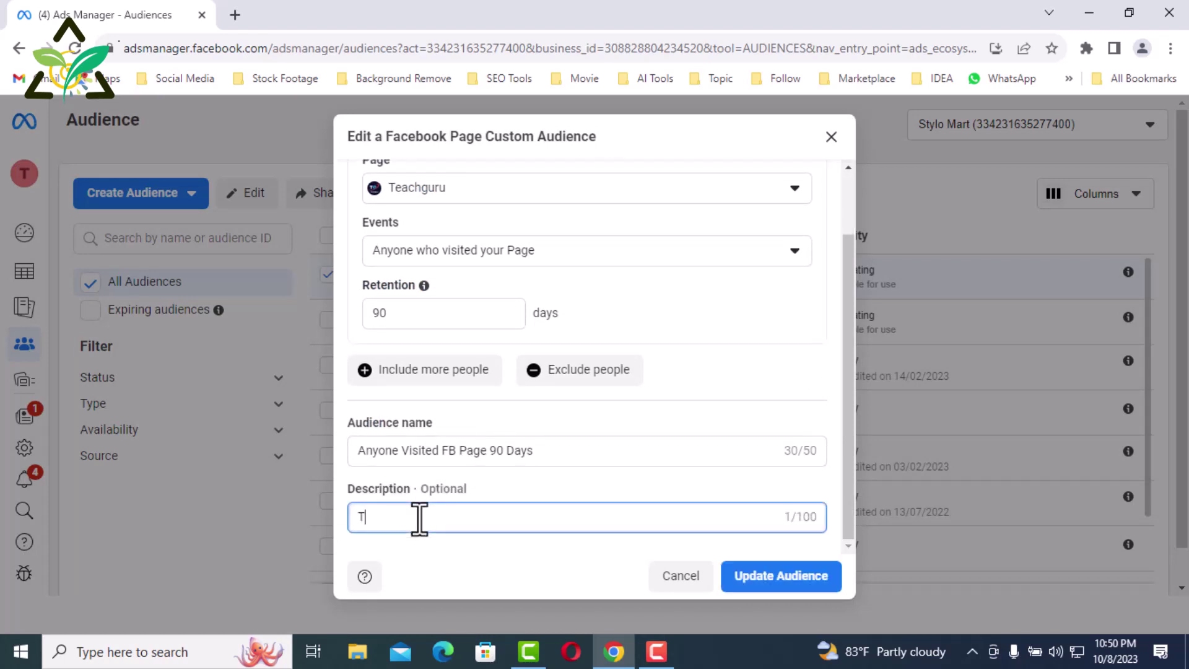
{"action": "left_click", "coordinate": [786, 579]}
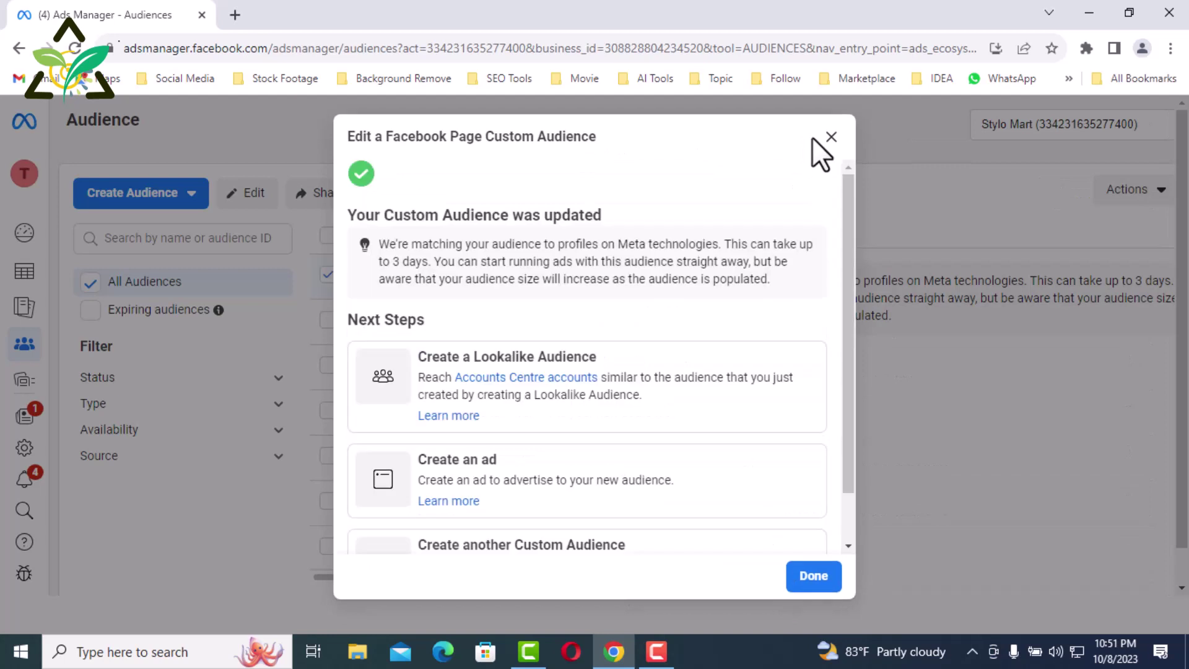
{"action": "left_click", "coordinate": [812, 576]}
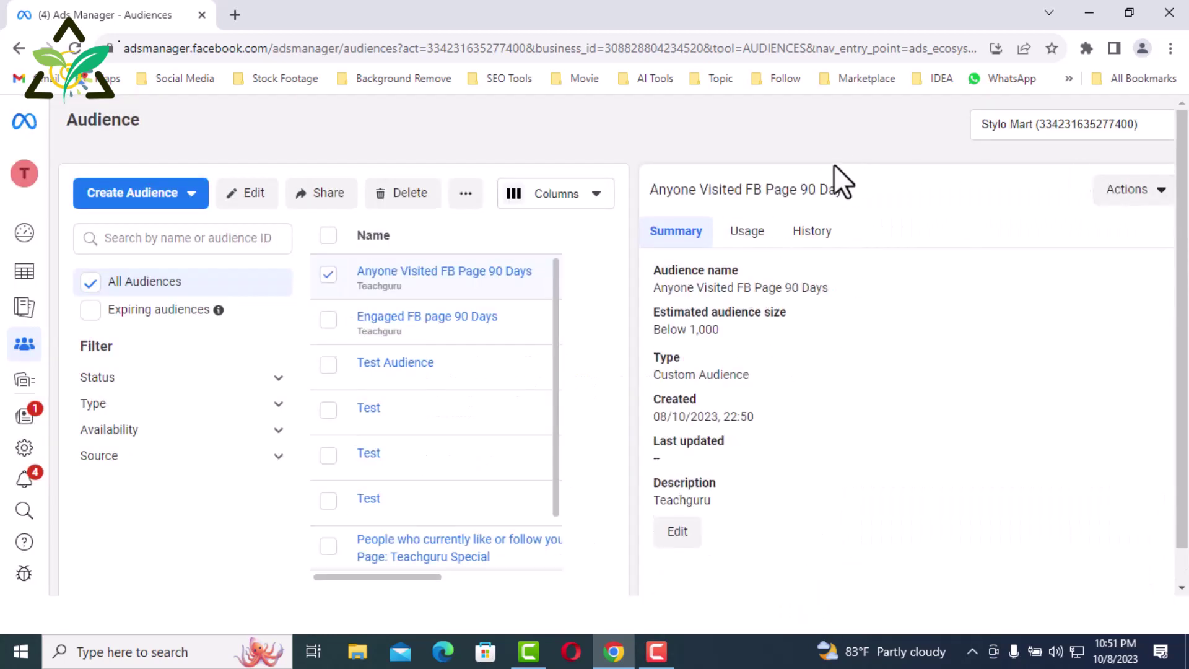
{"action": "left_click", "coordinate": [132, 193]}
Step: Start a Video-source custom audience targeting people who watched at least 50%, then choose videos
{"action": "left_click", "coordinate": [155, 238]}
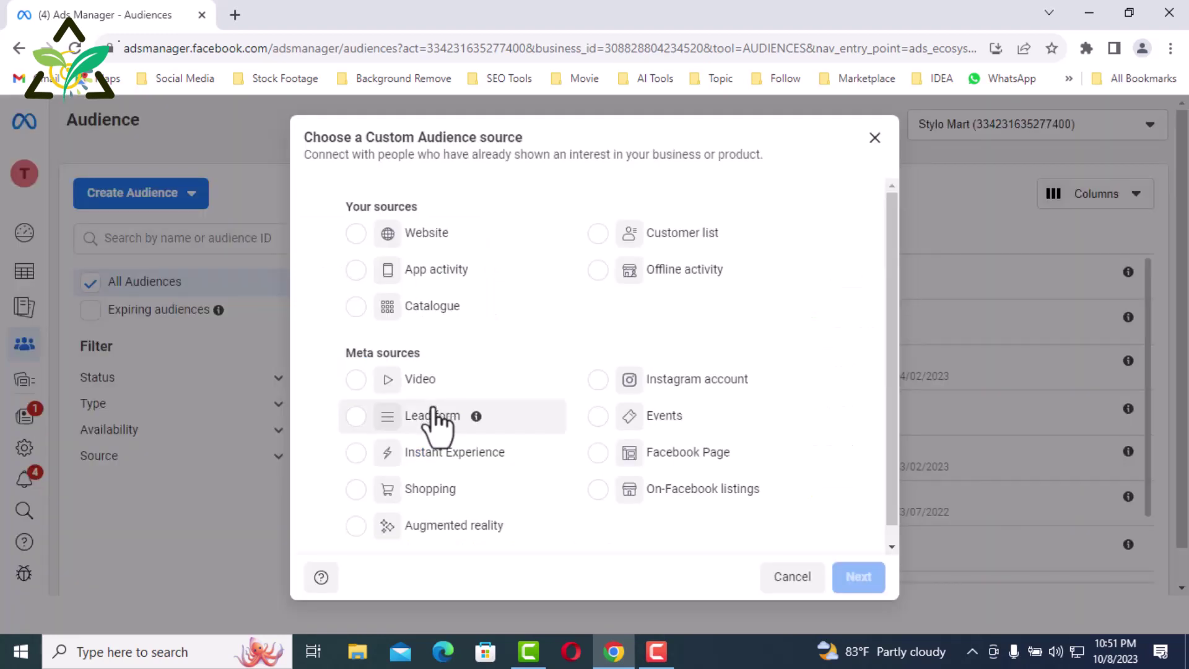
{"action": "left_click", "coordinate": [356, 379]}
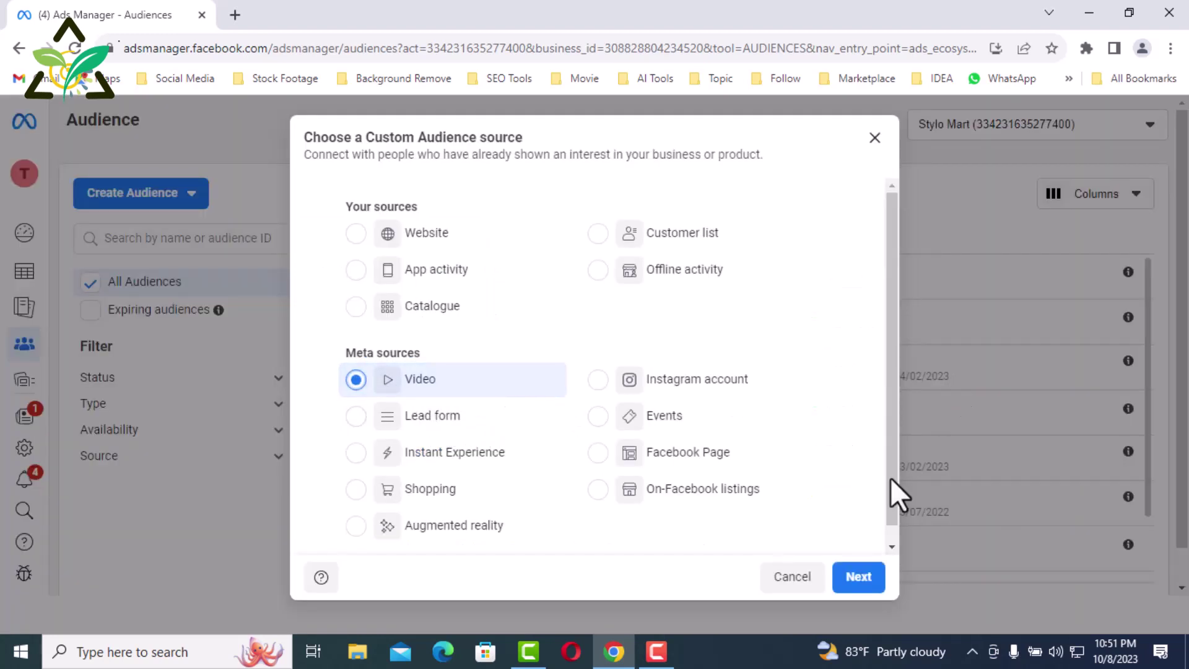
{"action": "left_click", "coordinate": [858, 576]}
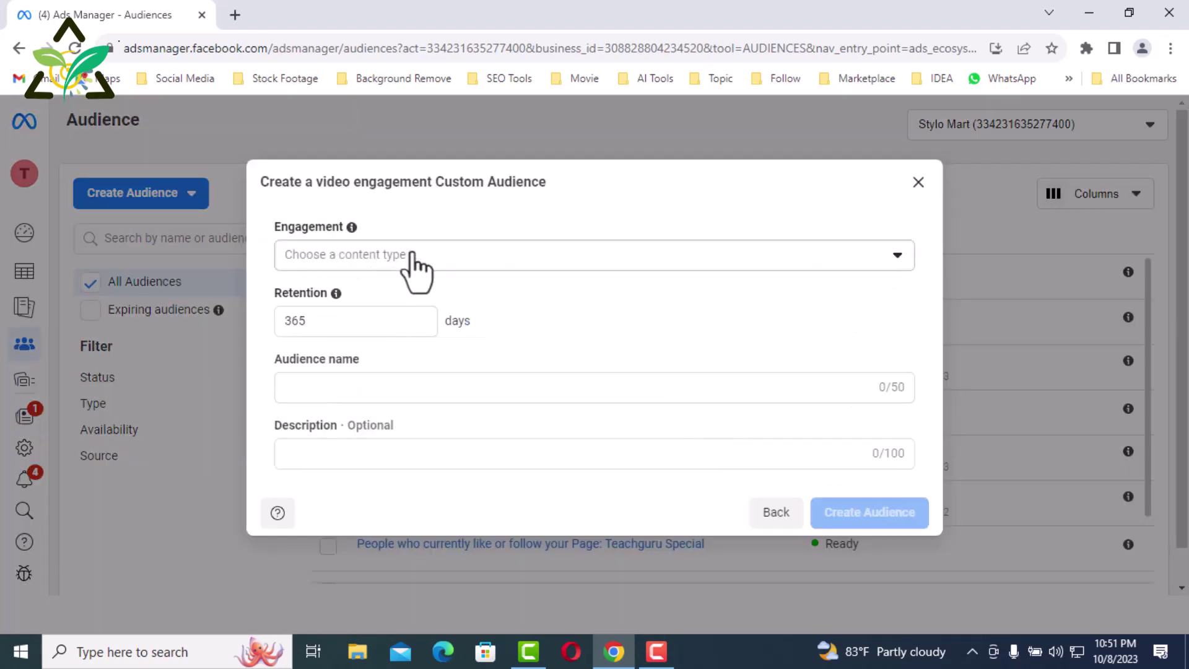
{"action": "left_click", "coordinate": [681, 258]}
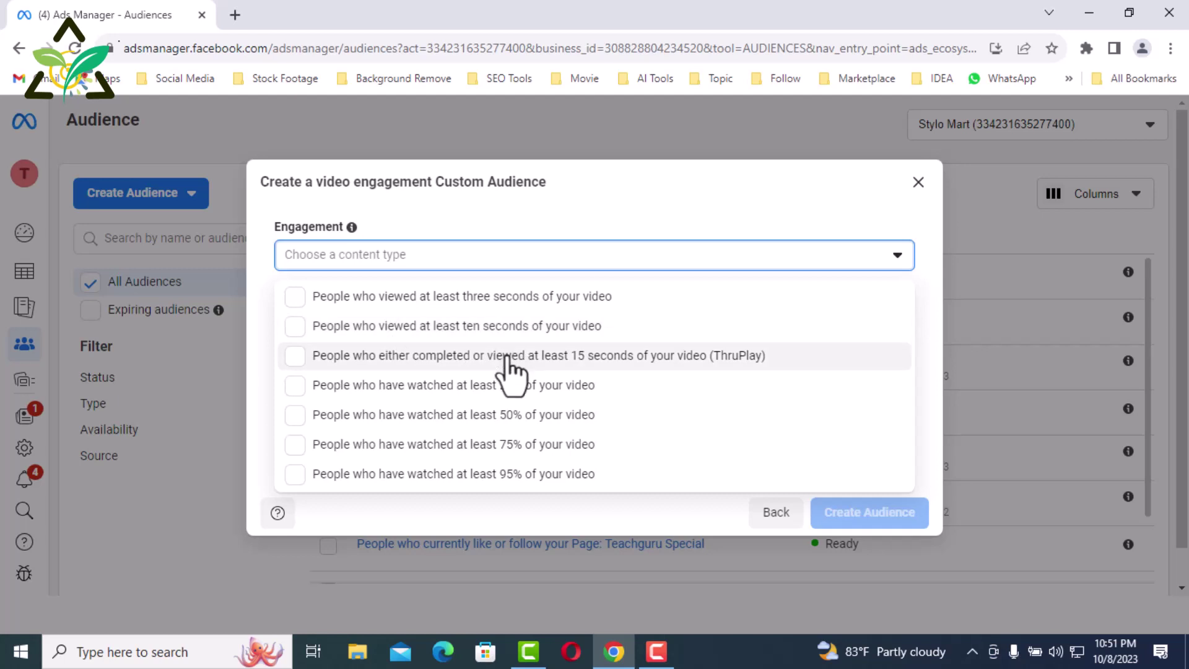
{"action": "left_click", "coordinate": [543, 417]}
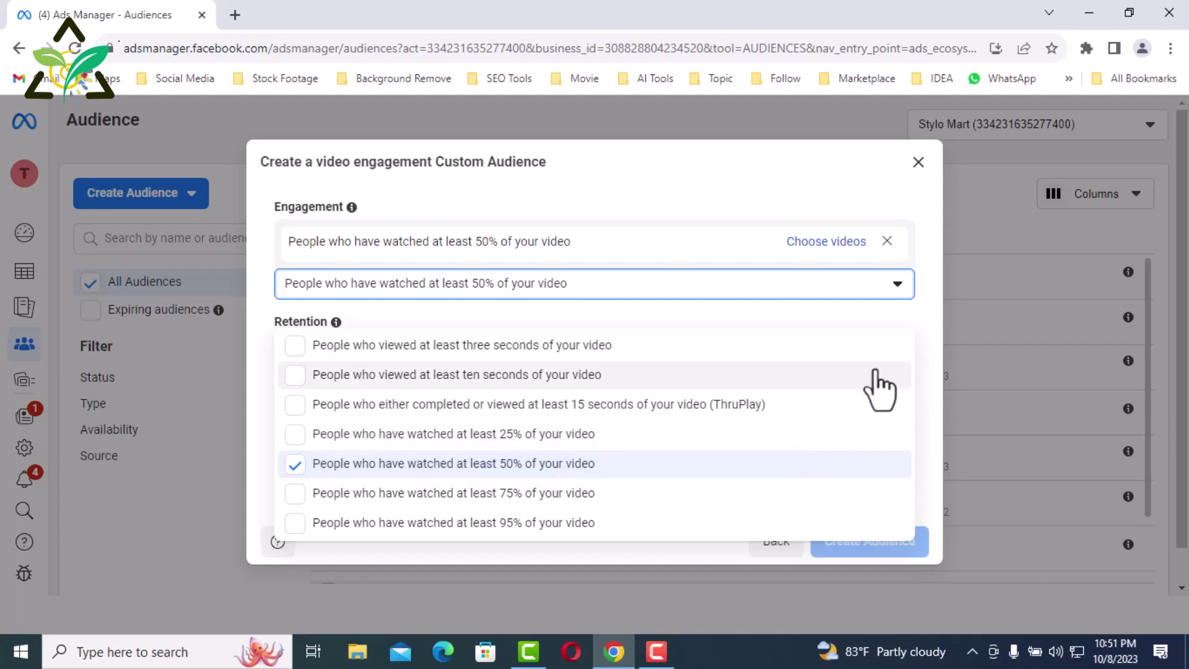
{"action": "left_click", "coordinate": [896, 288]}
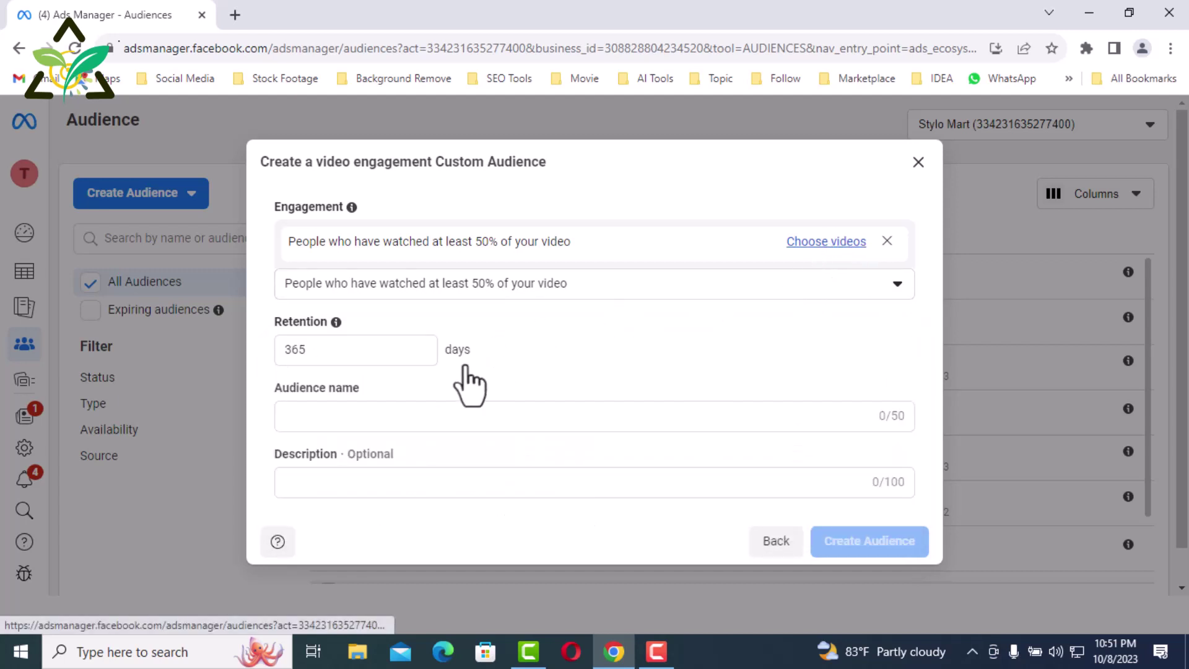
{"action": "left_click", "coordinate": [796, 241]}
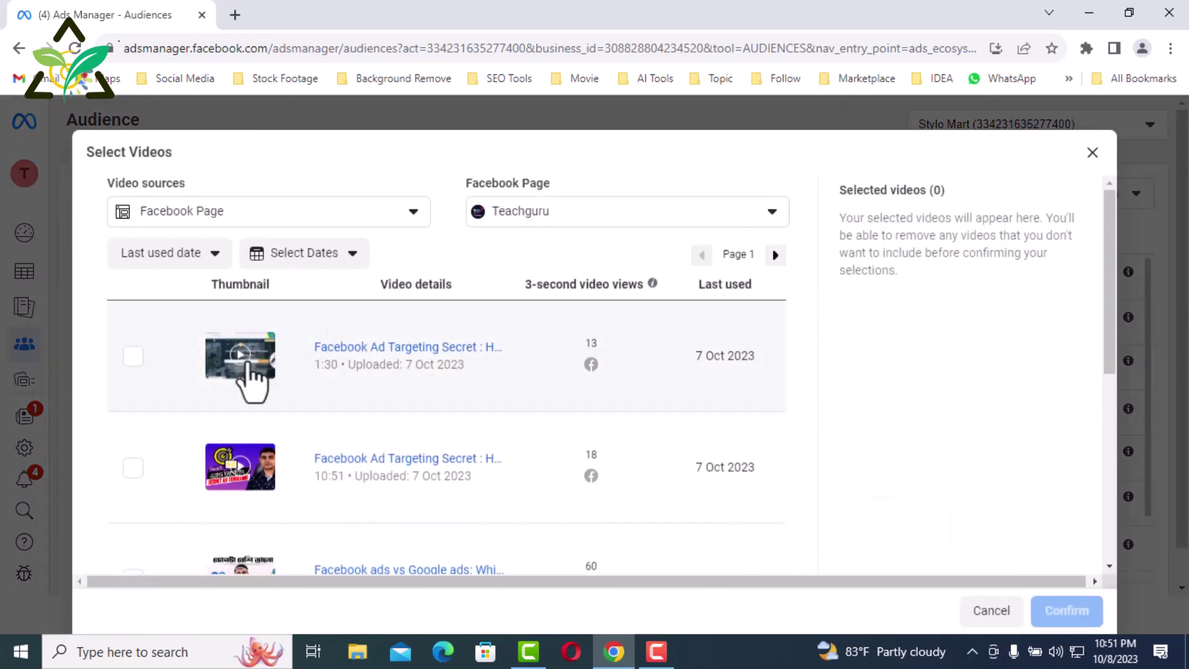
Step: Select the Facebook vs Google ads video and 'Facebook ad rejected How to Fix It', then confirm
{"action": "scroll", "coordinate": [260, 384], "scroll_direction": "down", "scroll_amount": 3}
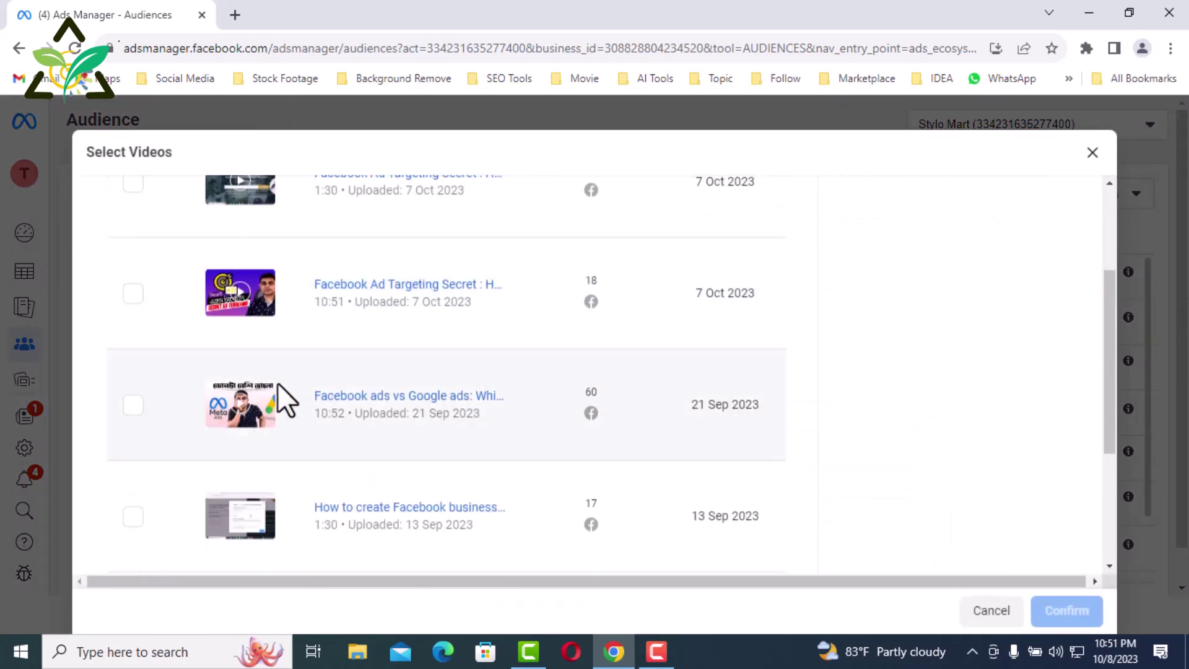
{"action": "left_click", "coordinate": [132, 406]}
{"action": "scroll", "coordinate": [231, 415], "scroll_direction": "down", "scroll_amount": 3}
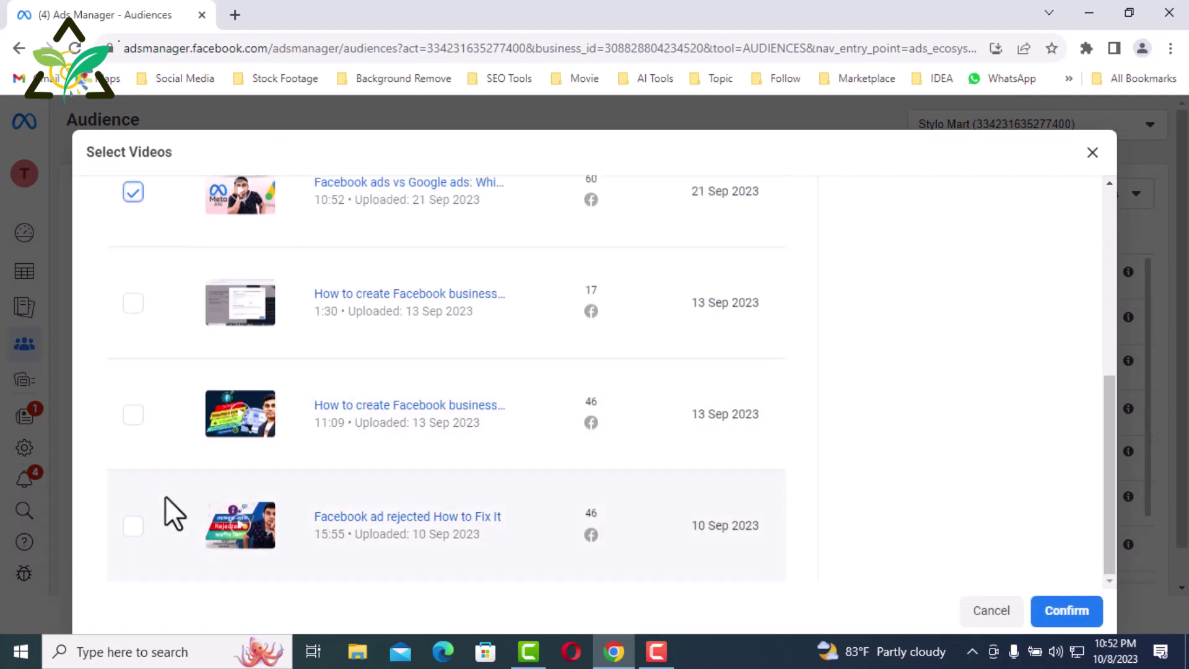
{"action": "left_click", "coordinate": [133, 526]}
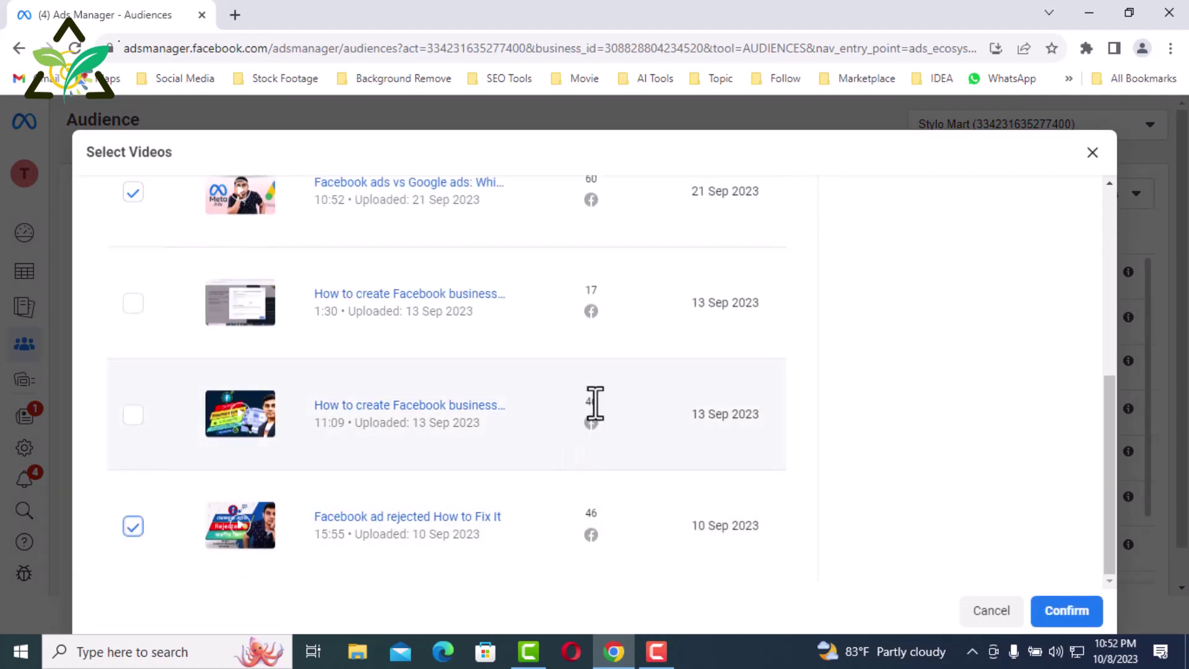
{"action": "scroll", "coordinate": [594, 403], "scroll_direction": "up", "scroll_amount": 6}
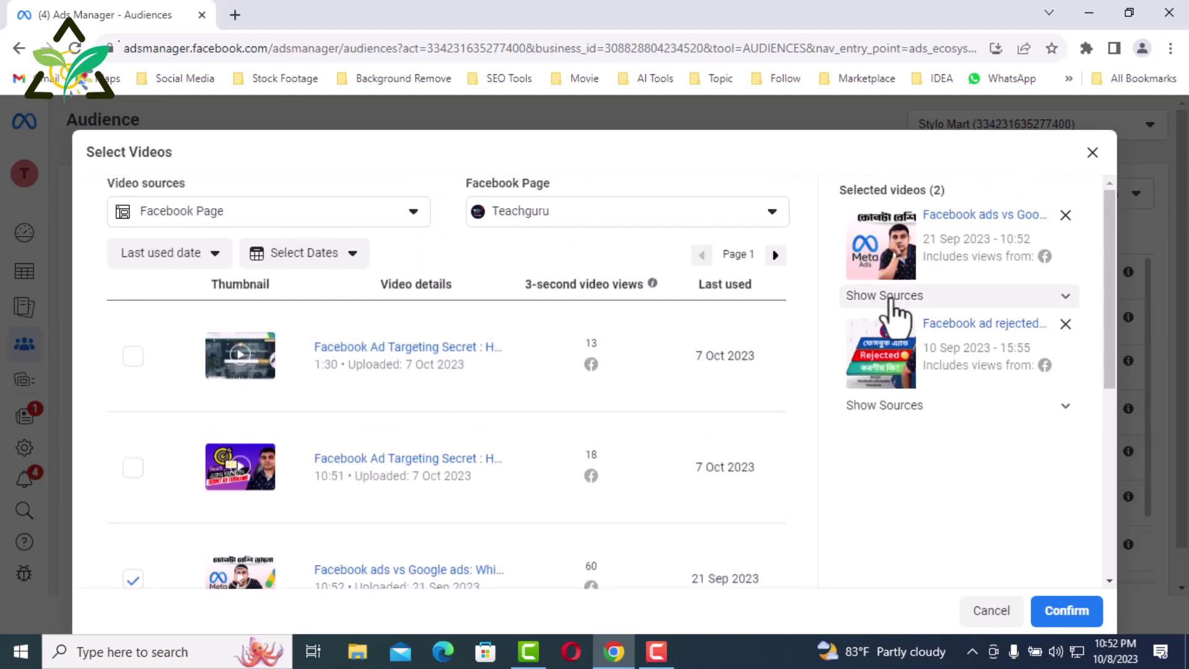
{"action": "scroll", "coordinate": [1022, 353], "scroll_direction": "down", "scroll_amount": 6}
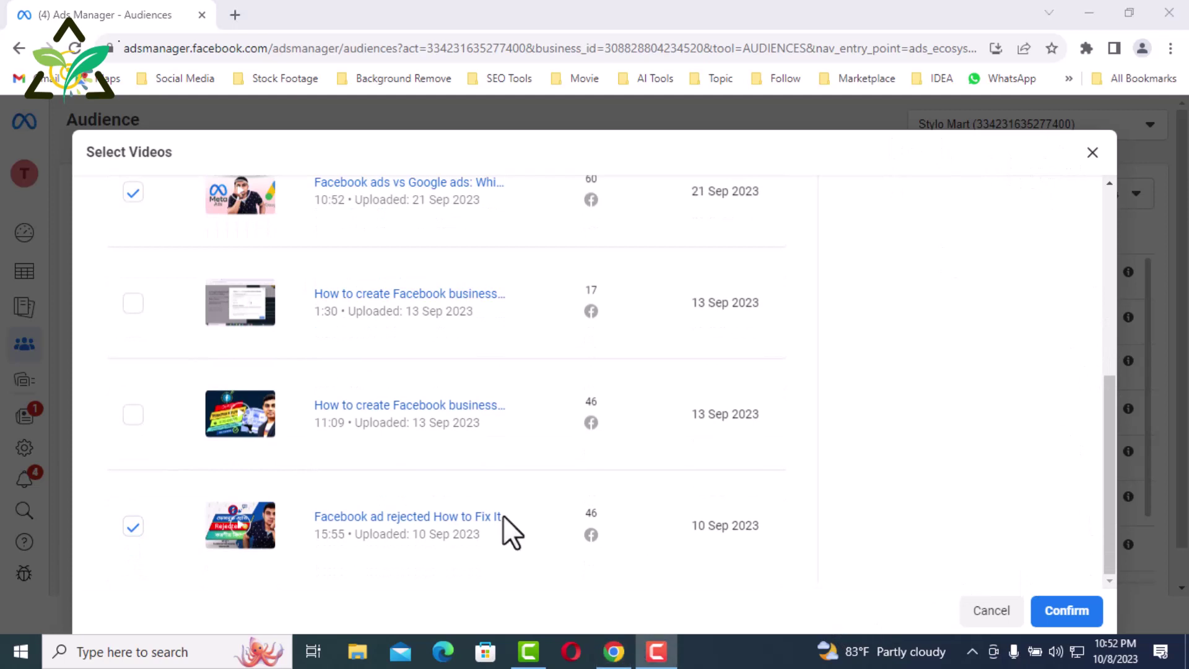
{"action": "left_click", "coordinate": [1071, 611]}
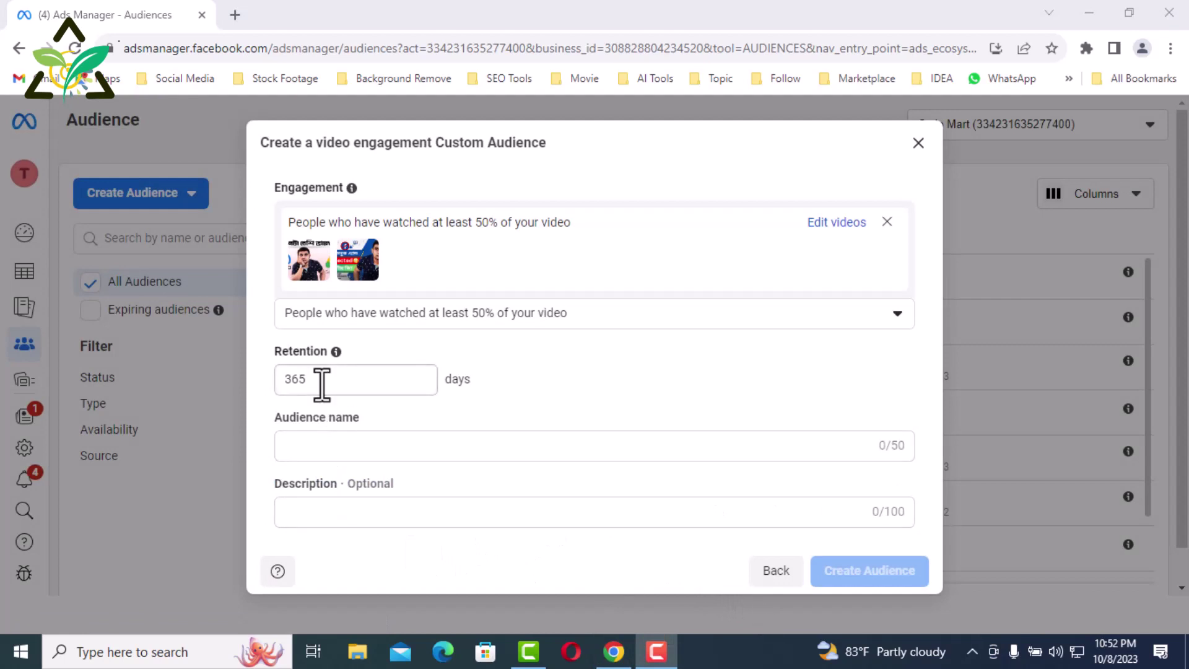
Step: Set retention to 90 days, name it 'Video Views 50% in 90 Days', and create it
{"action": "left_click_drag", "start_coordinate": [318, 378], "coordinate": [263, 377]}
{"action": "type", "text": "90"}
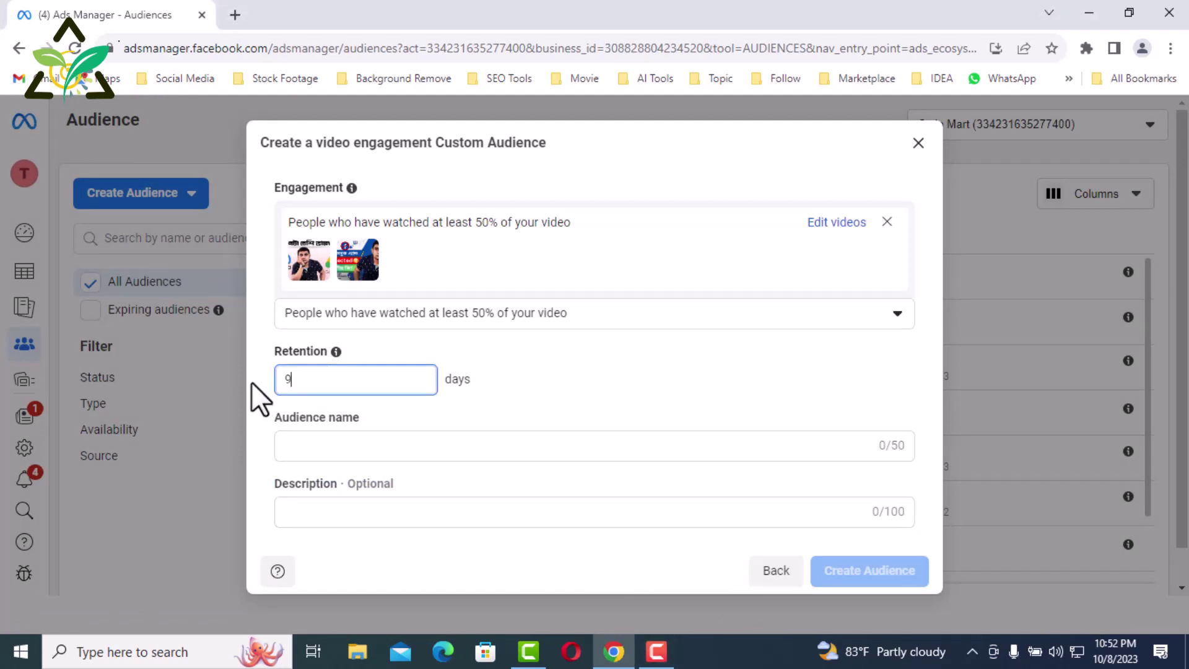
{"action": "left_click", "coordinate": [472, 455]}
{"action": "type", "text": "V"}
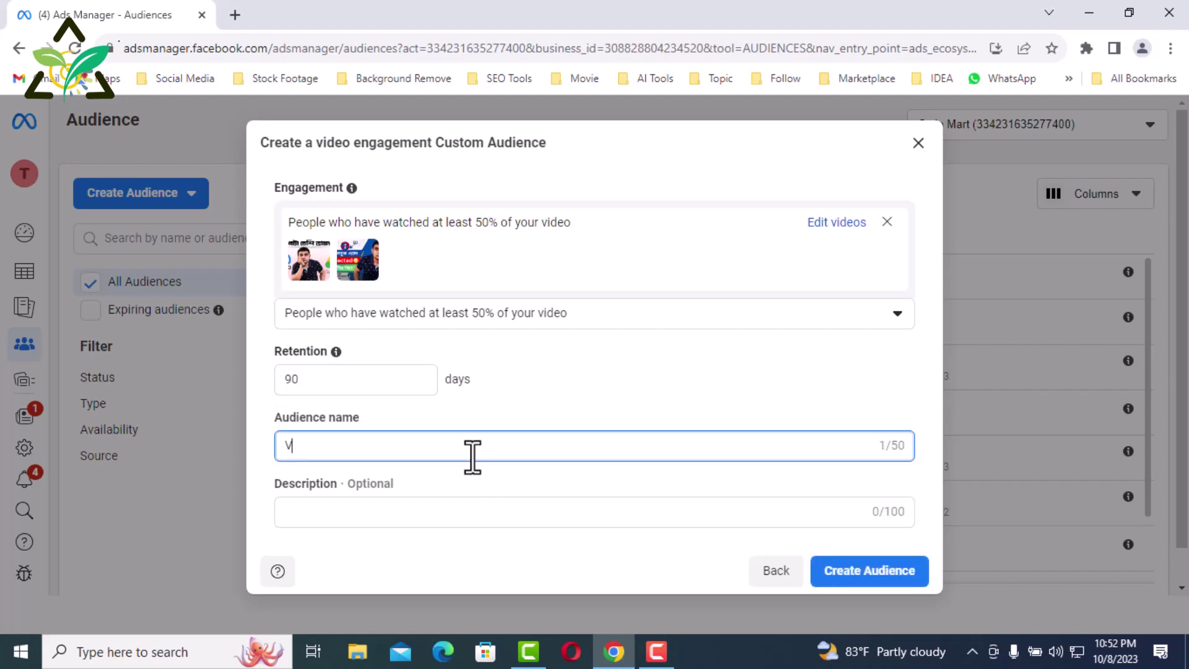
{"action": "type", "text": "ideo Views 50% in 90 Days"}
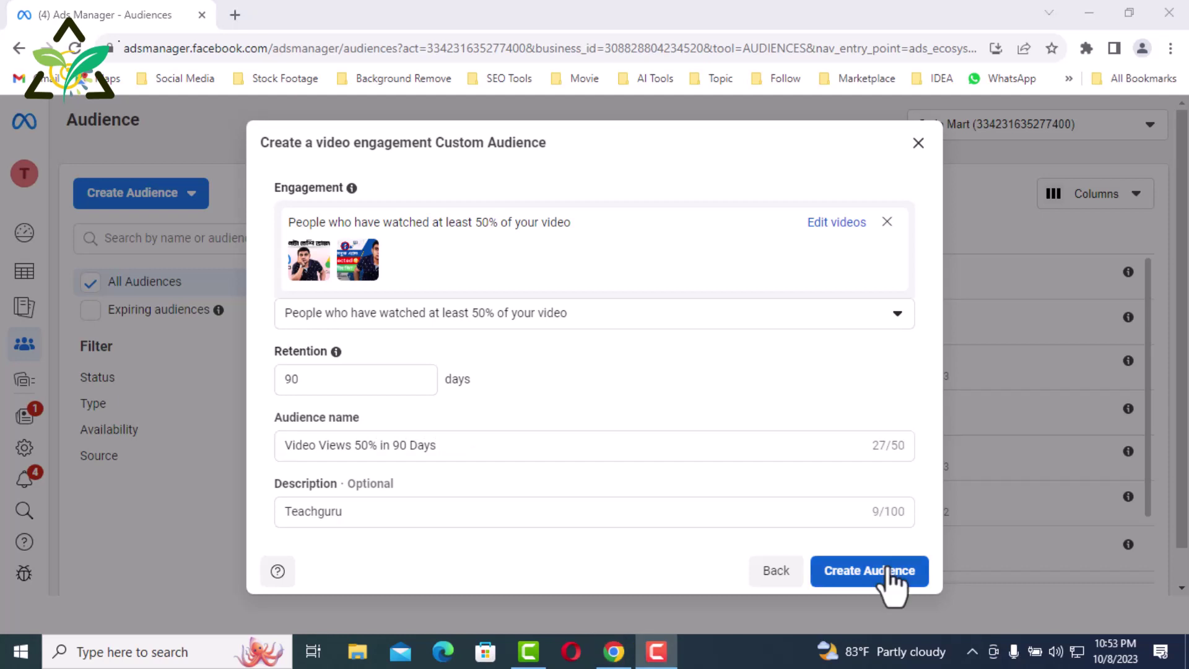
{"action": "left_click", "coordinate": [879, 571]}
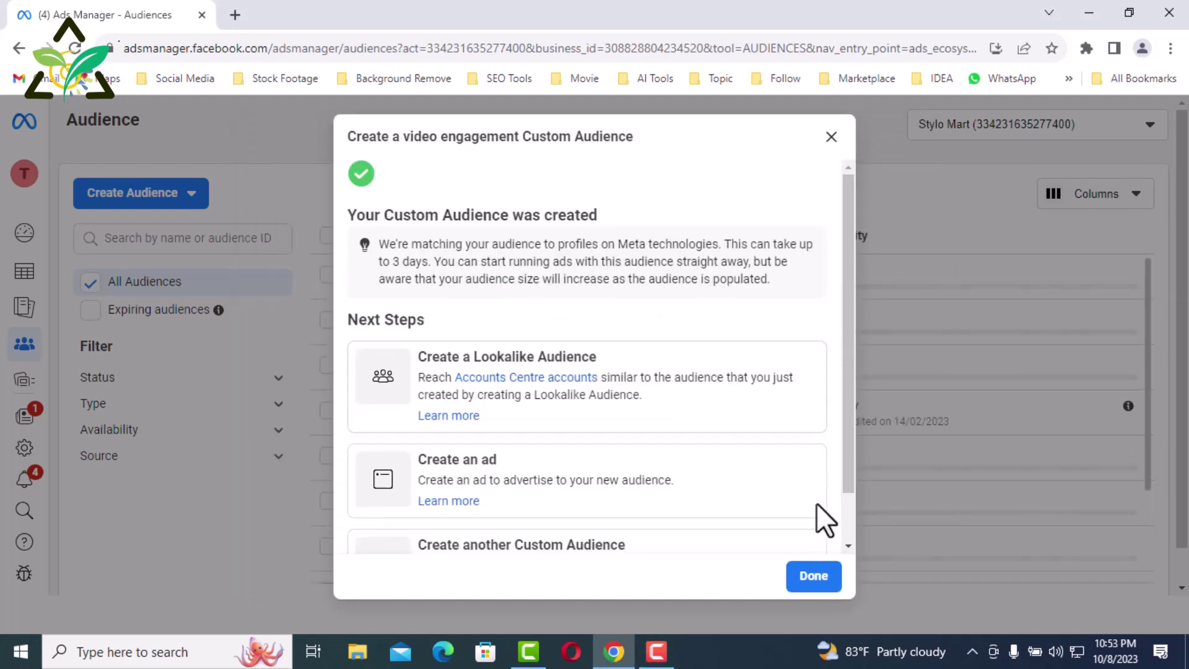
{"action": "left_click", "coordinate": [816, 579]}
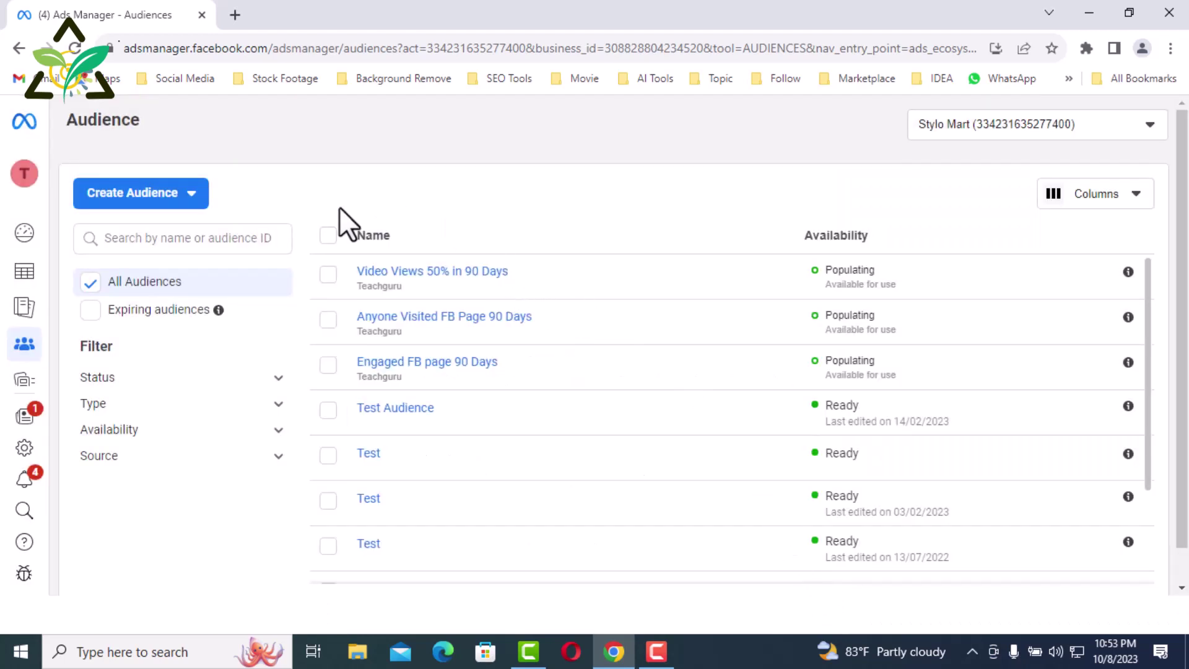
Step: Start a new custom audience using the Instagram account as its source
{"action": "left_click", "coordinate": [186, 202]}
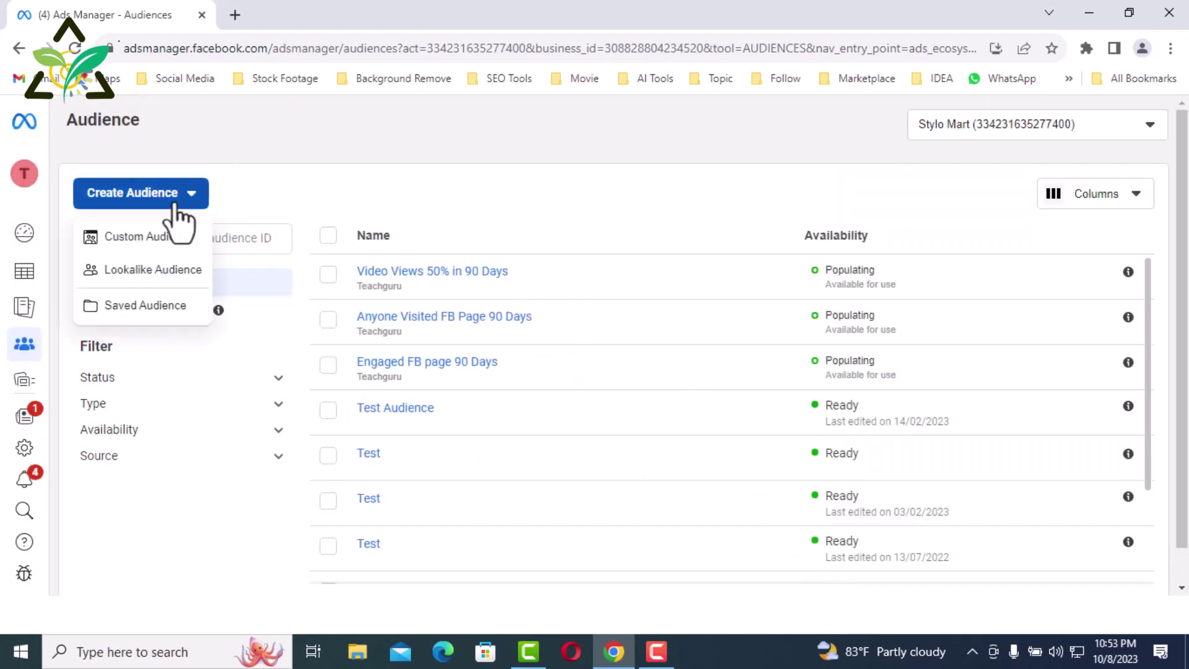
{"action": "left_click", "coordinate": [144, 237]}
{"action": "left_click", "coordinate": [694, 379]}
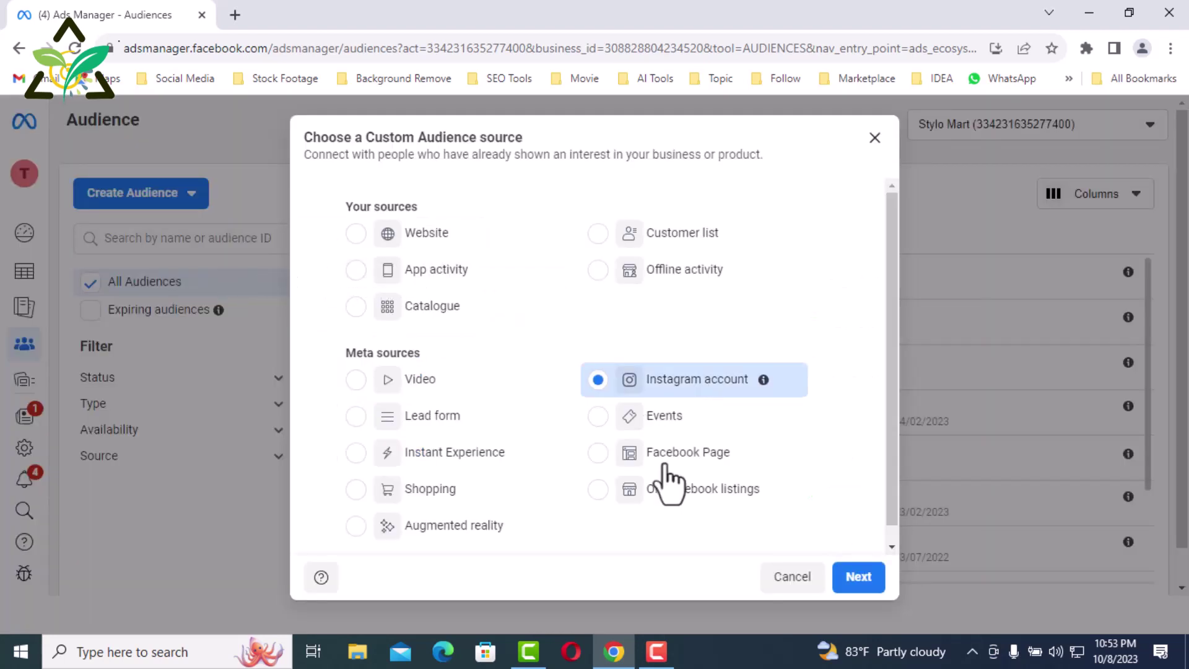
{"action": "left_click", "coordinate": [859, 577]}
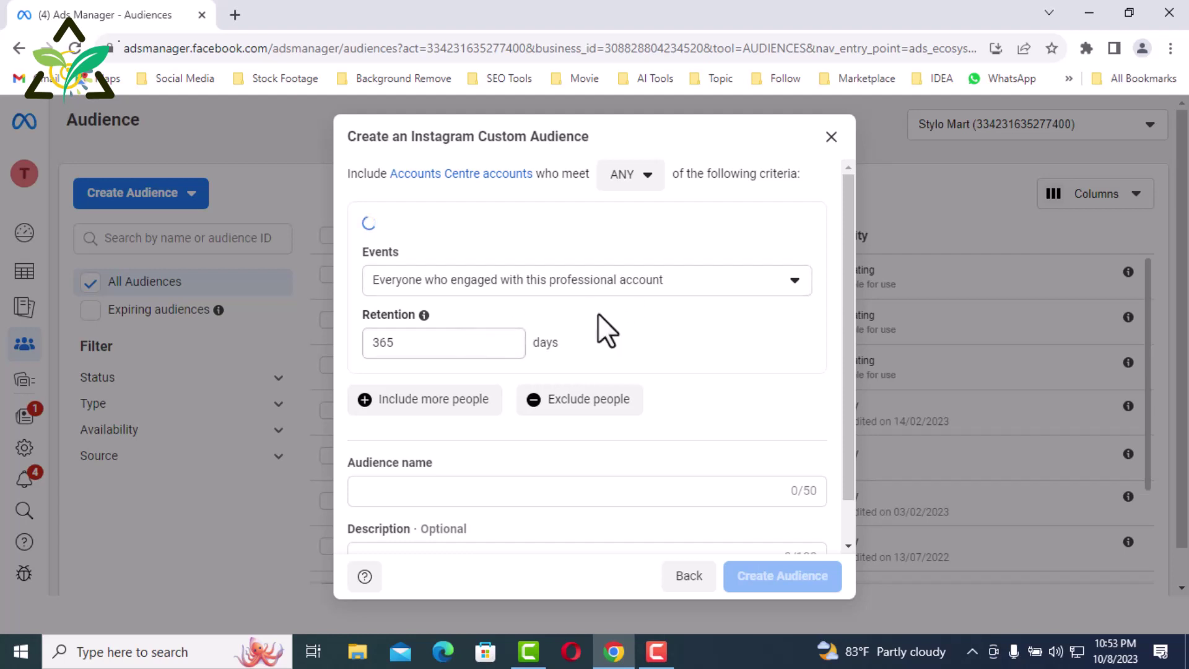
Step: Target people who visited the professional account's profile, with 90-day retention
{"action": "left_click", "coordinate": [740, 290]}
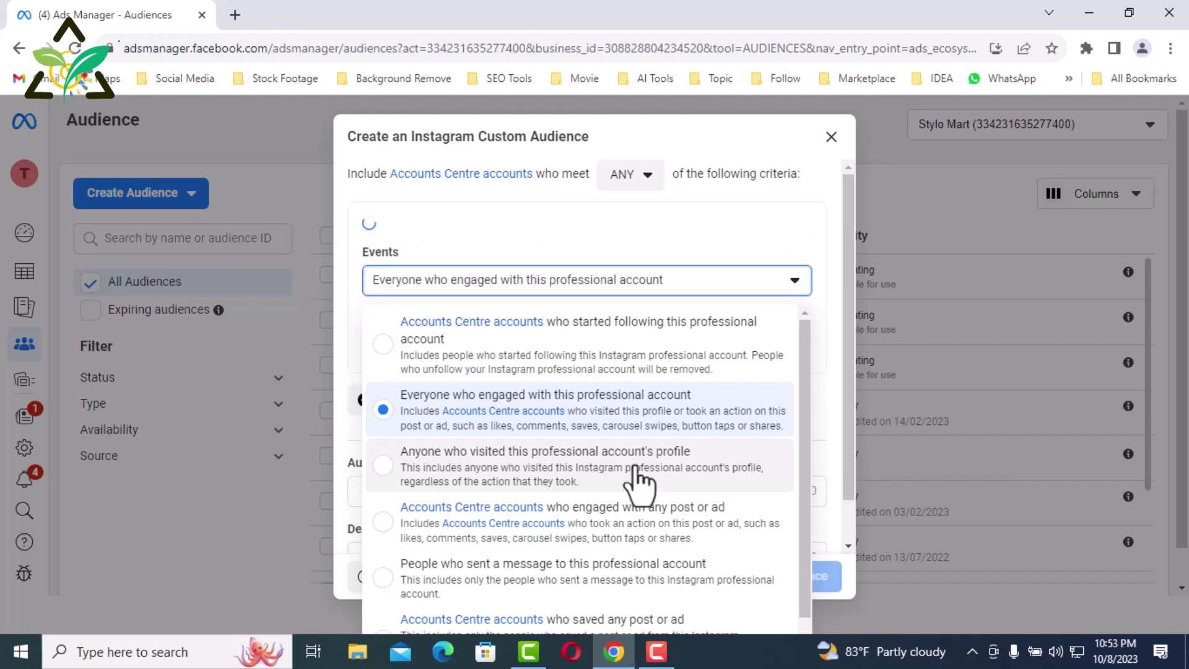
{"action": "left_click", "coordinate": [585, 483]}
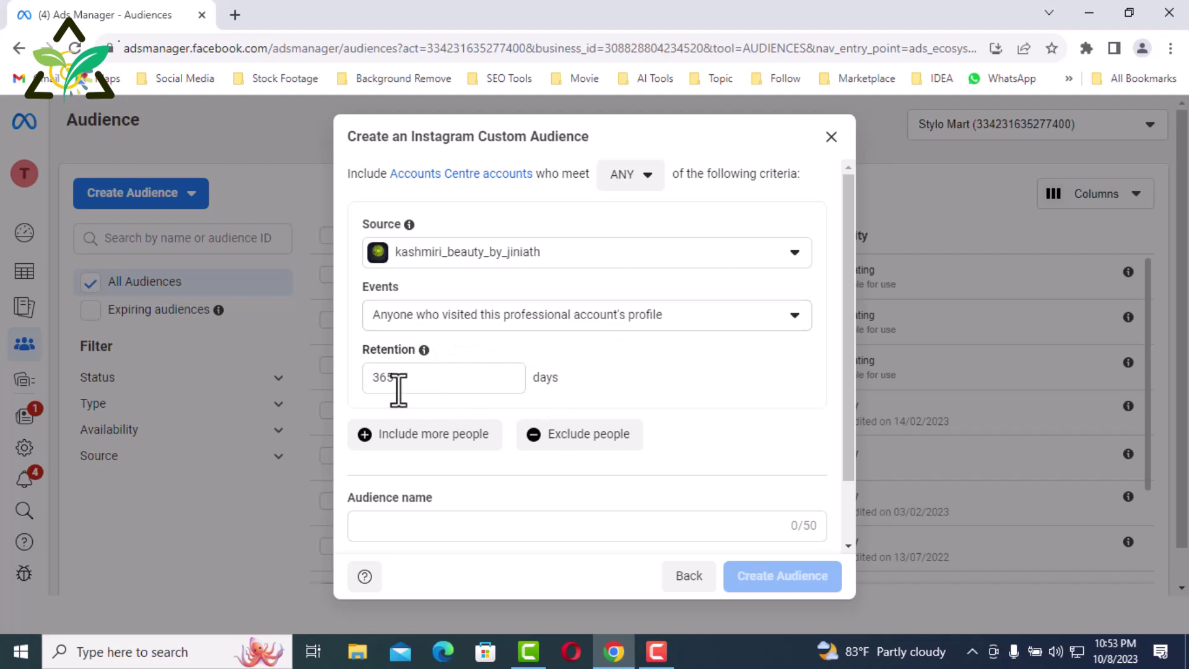
{"action": "double_click", "coordinate": [424, 377]}
{"action": "type", "text": "9"}
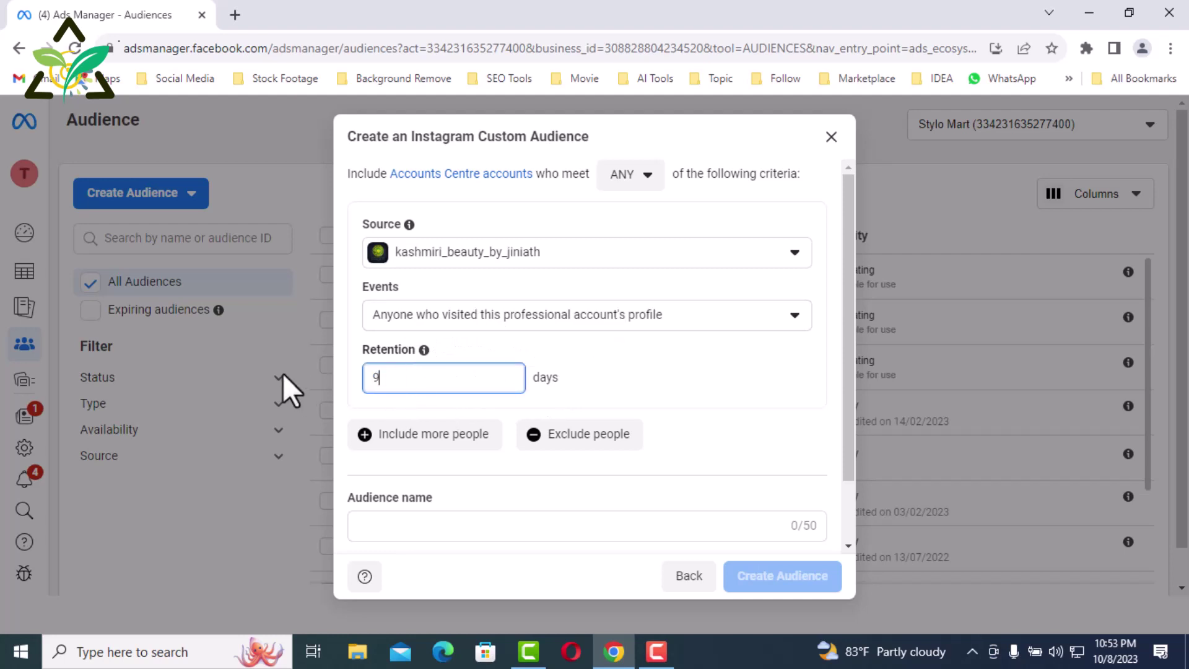
{"action": "type", "text": "0"}
Step: Name the audience 'Anyone who visited Instagram in 90 Days', describe it 'Teachgueuru', and create it
{"action": "scroll", "coordinate": [520, 526], "scroll_direction": "down", "scroll_amount": 1}
{"action": "left_click", "coordinate": [520, 450]}
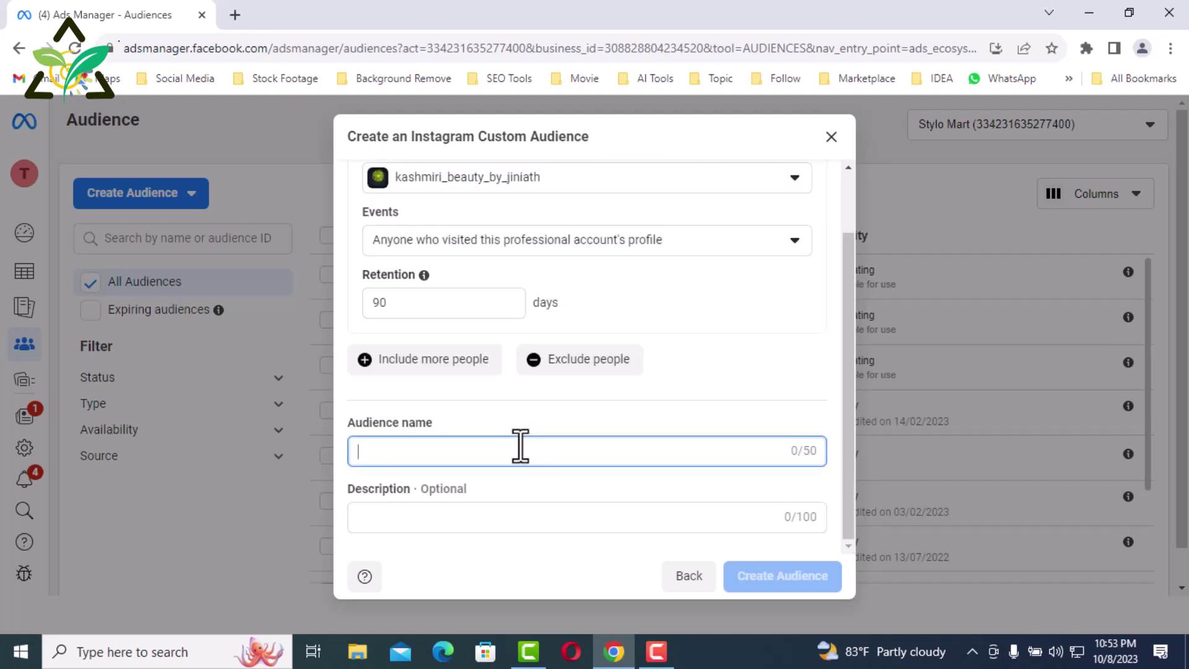
{"action": "type", "text": "Anyone who visited"}
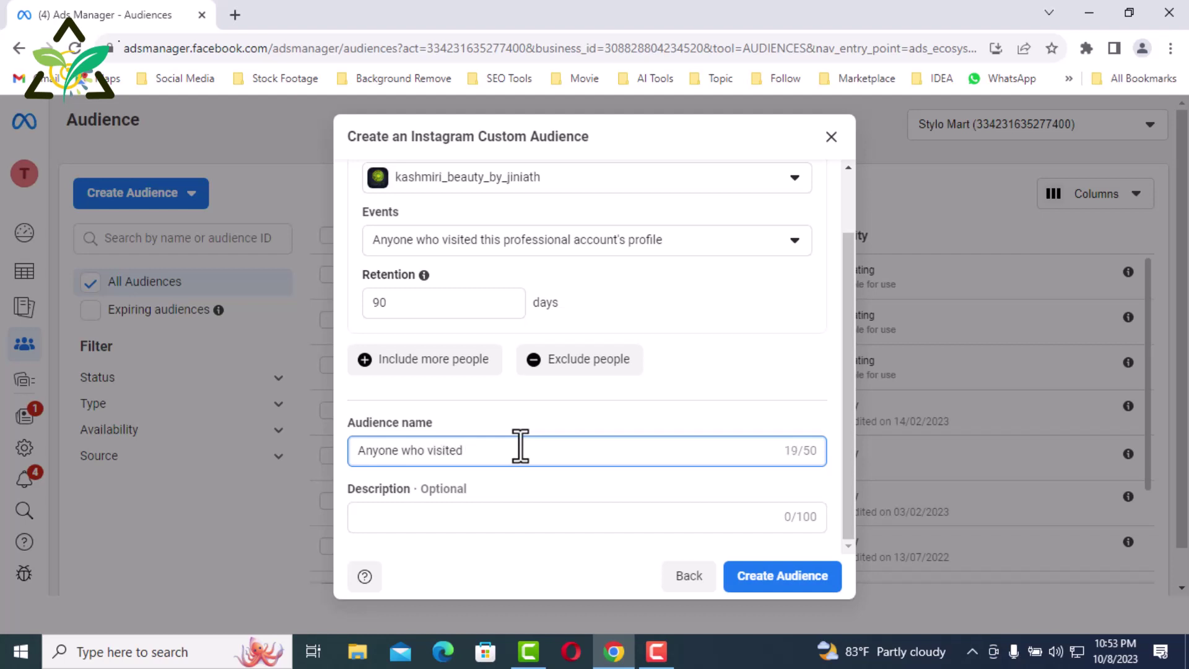
{"action": "type", "text": " Instagram in 90 Days"}
{"action": "left_click", "coordinate": [463, 526]}
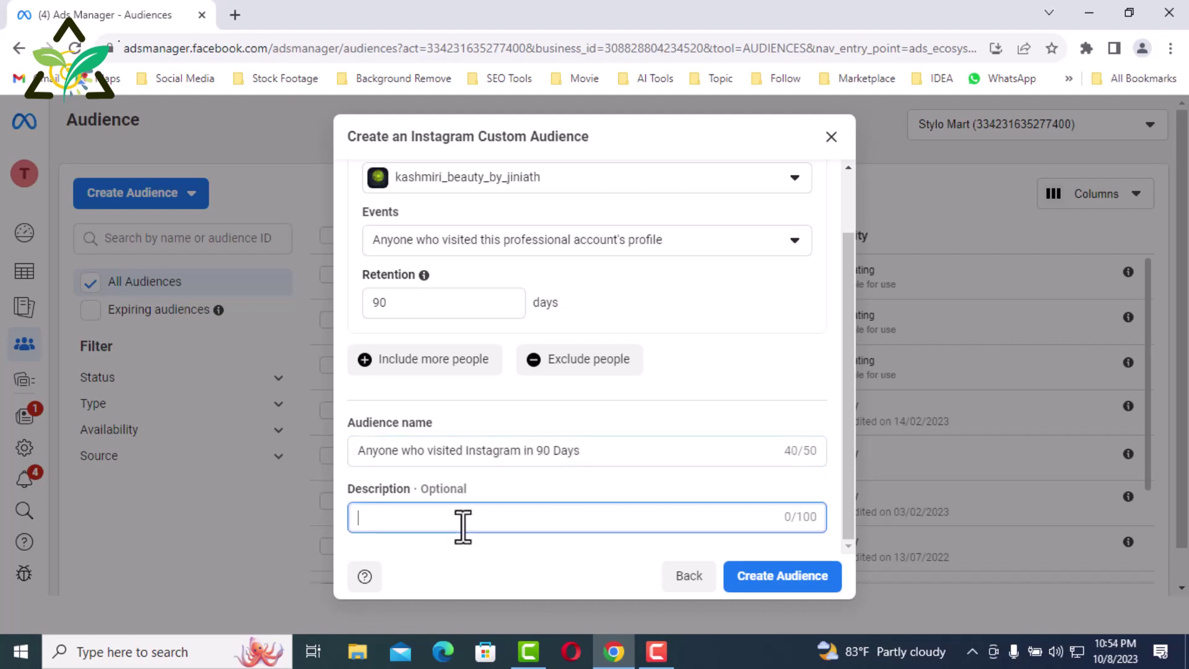
{"action": "type", "text": "Teachgueuru"}
{"action": "left_click", "coordinate": [781, 576]}
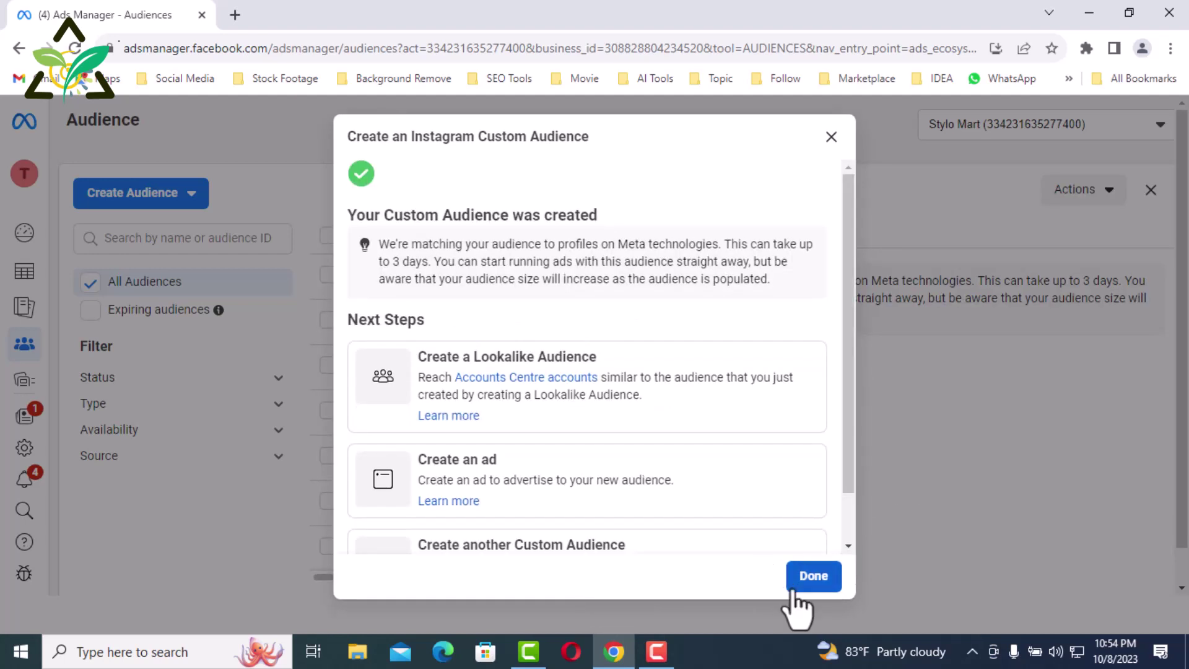
{"action": "left_click", "coordinate": [812, 579]}
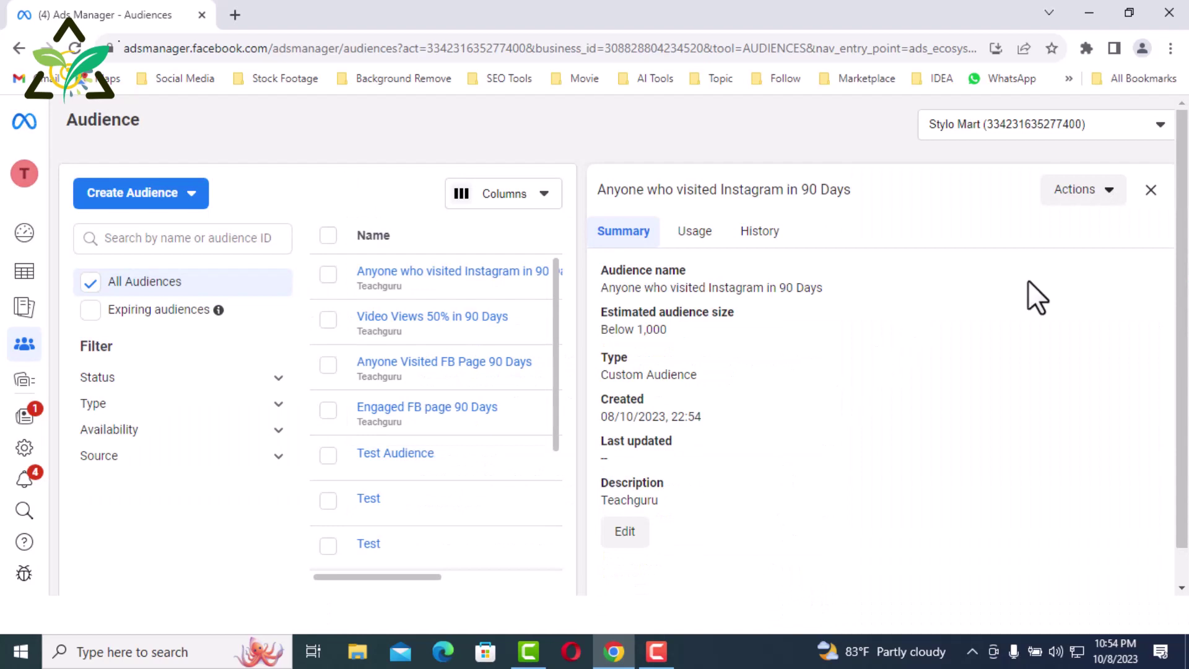
Step: Close the audience details panel and reload the Audiences page to see all four new audiences
{"action": "left_click", "coordinate": [1152, 190]}
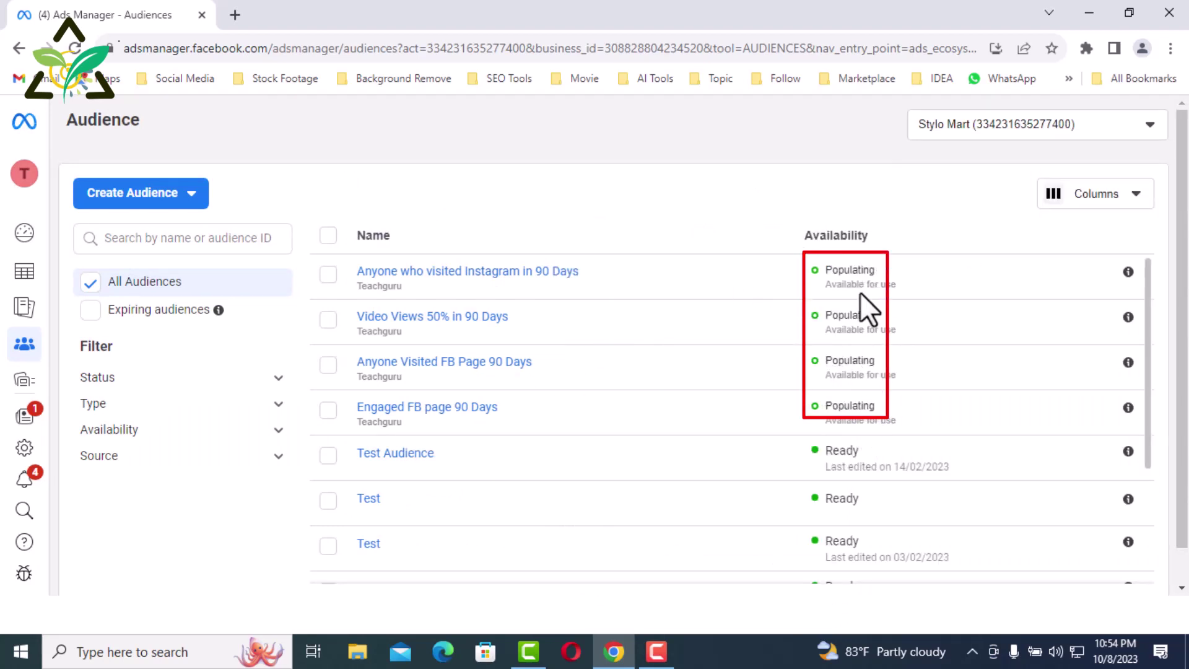
{"action": "left_click", "coordinate": [394, 40]}
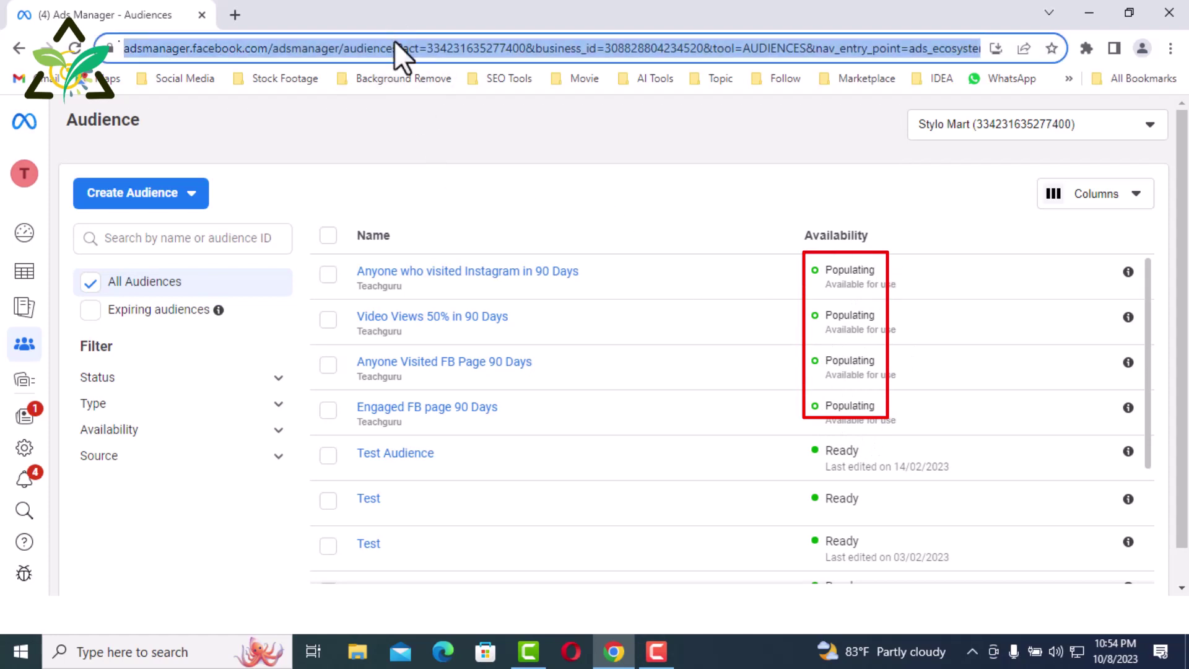
{"action": "key", "text": "Return"}
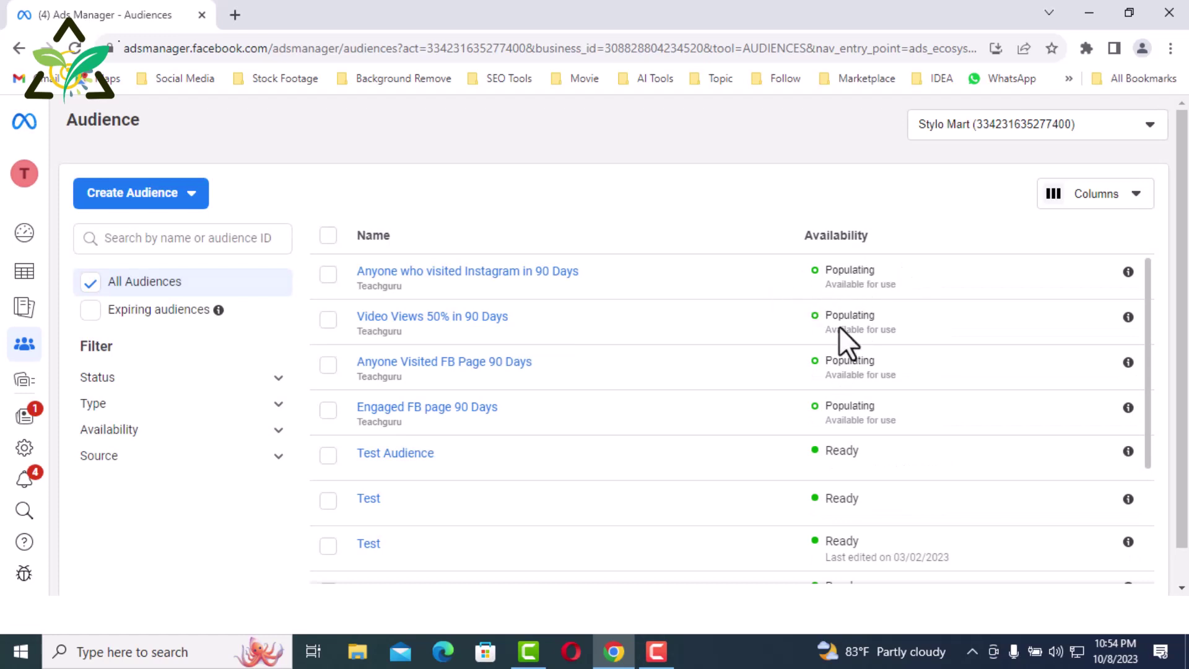
{"action": "key", "text": "F10"}
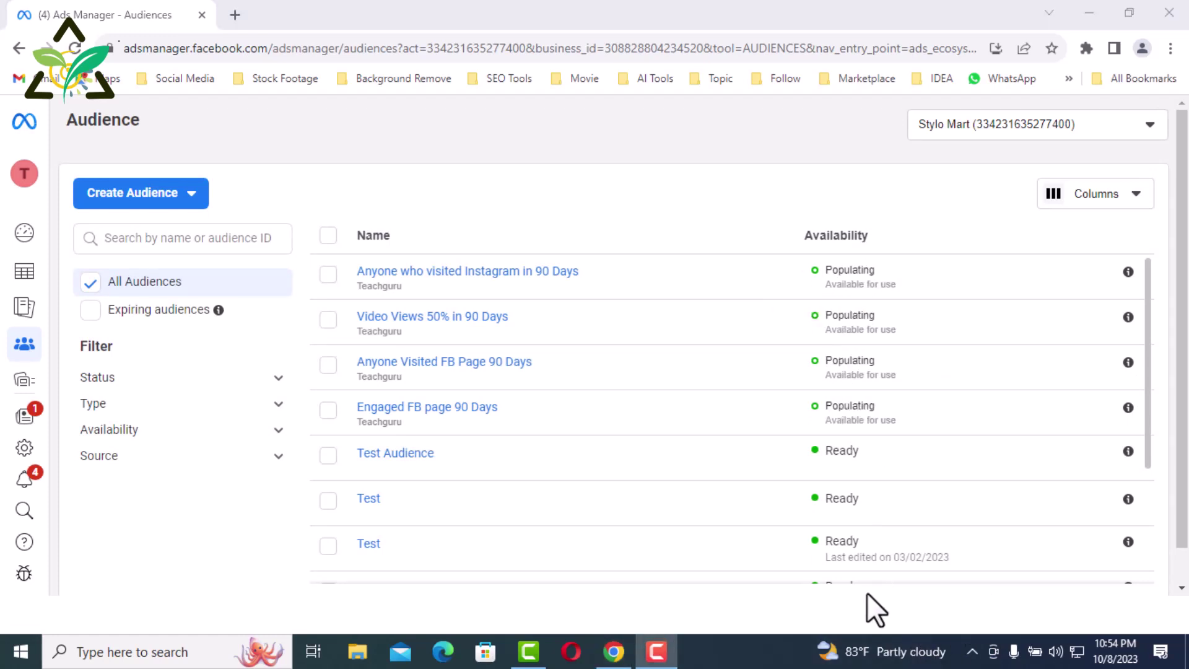